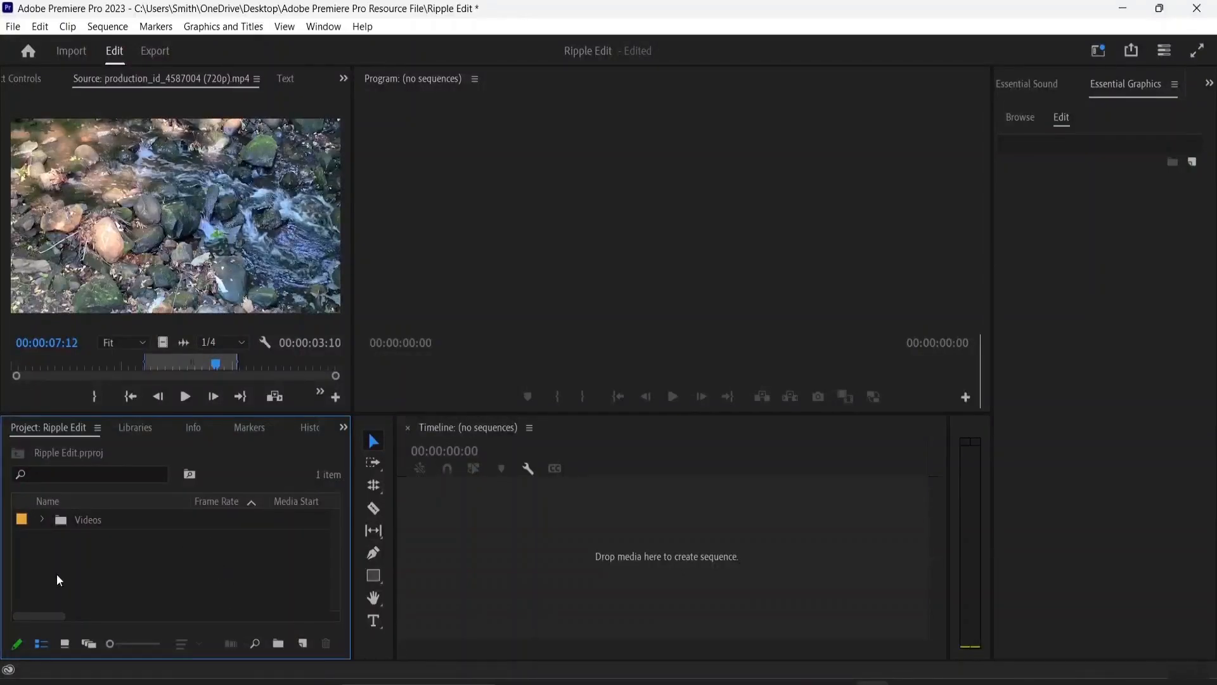
# - Show the project items as icons and open the Videos bin to browse its clips
pyautogui.click(42, 519)
pyautogui.scroll(-2, 82, 546)
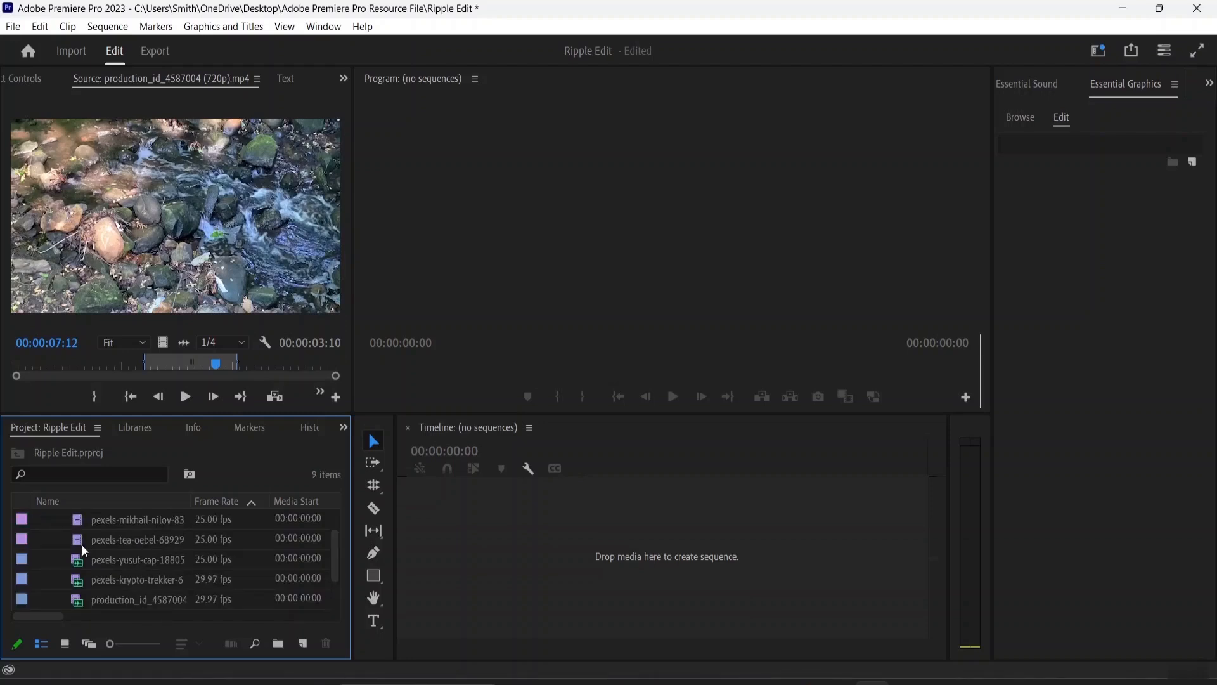
pyautogui.scroll(-1, 82, 545)
pyautogui.click(64, 644)
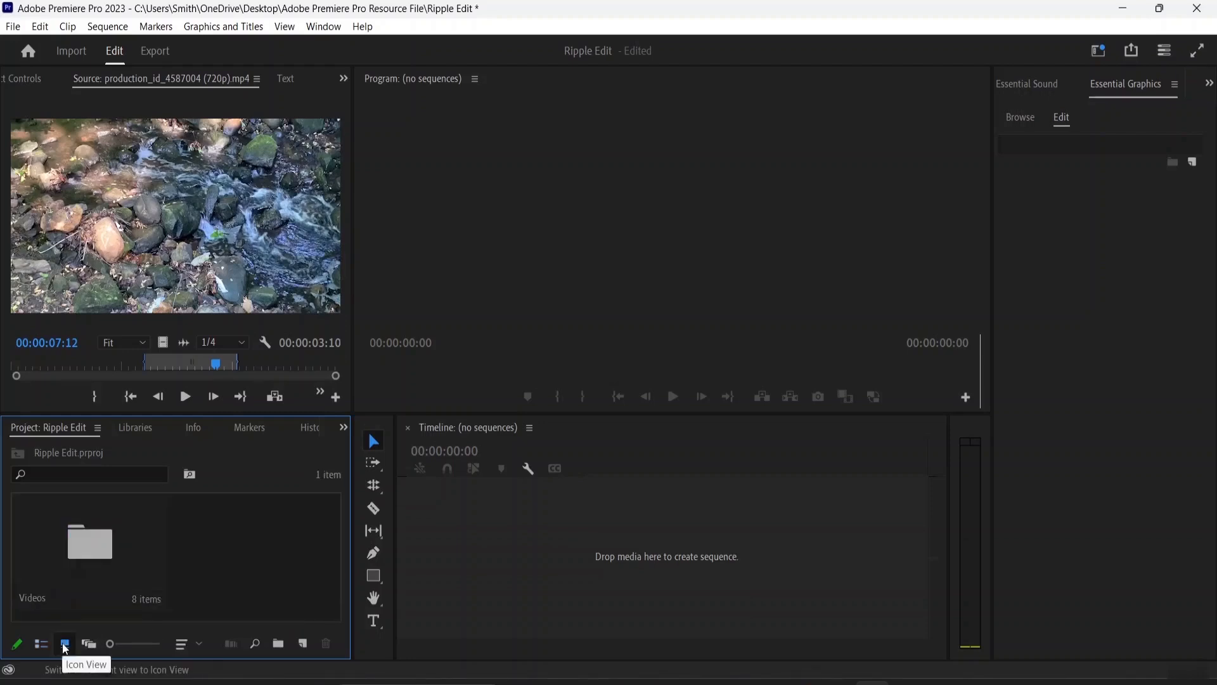
pyautogui.click(106, 592)
pyautogui.doubleClick(110, 591)
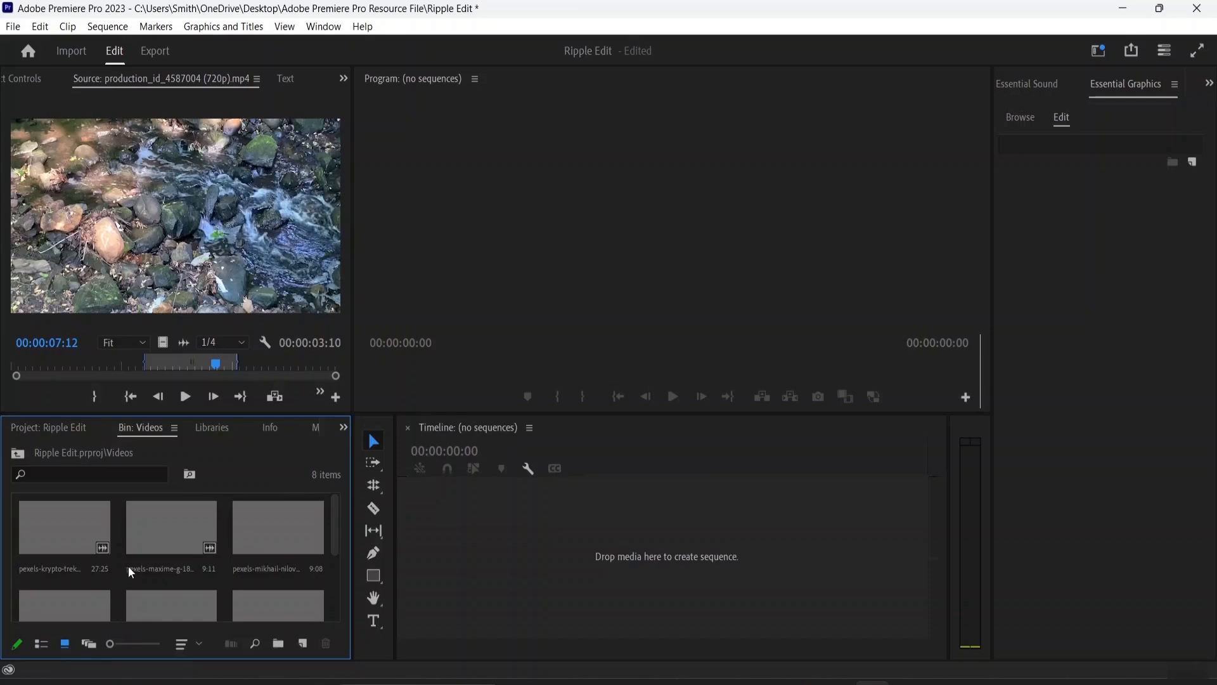
pyautogui.scroll(-2, 146, 557)
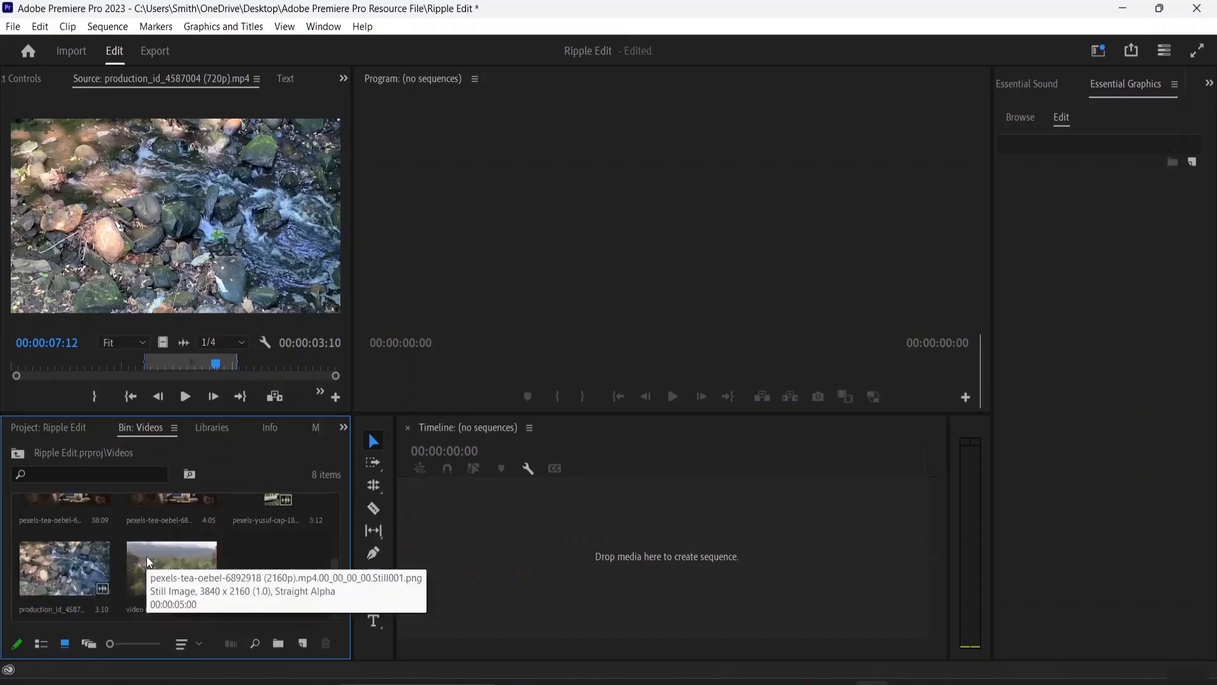
pyautogui.click(86, 507)
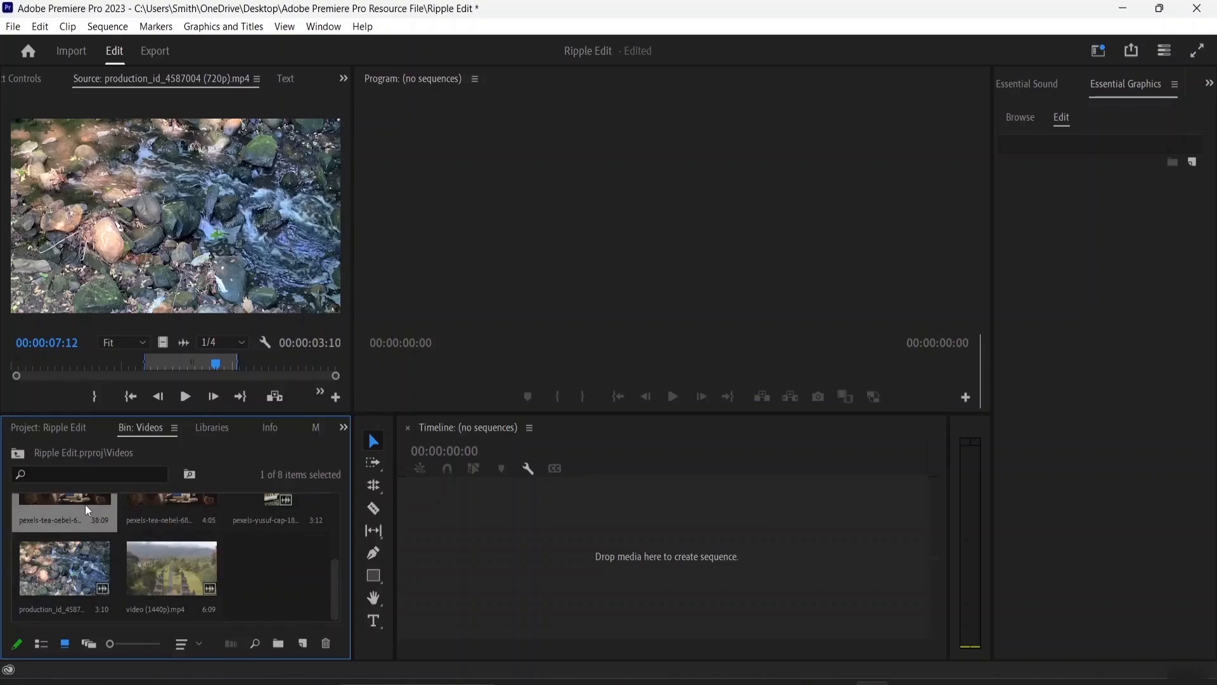
pyautogui.doubleClick(85, 504)
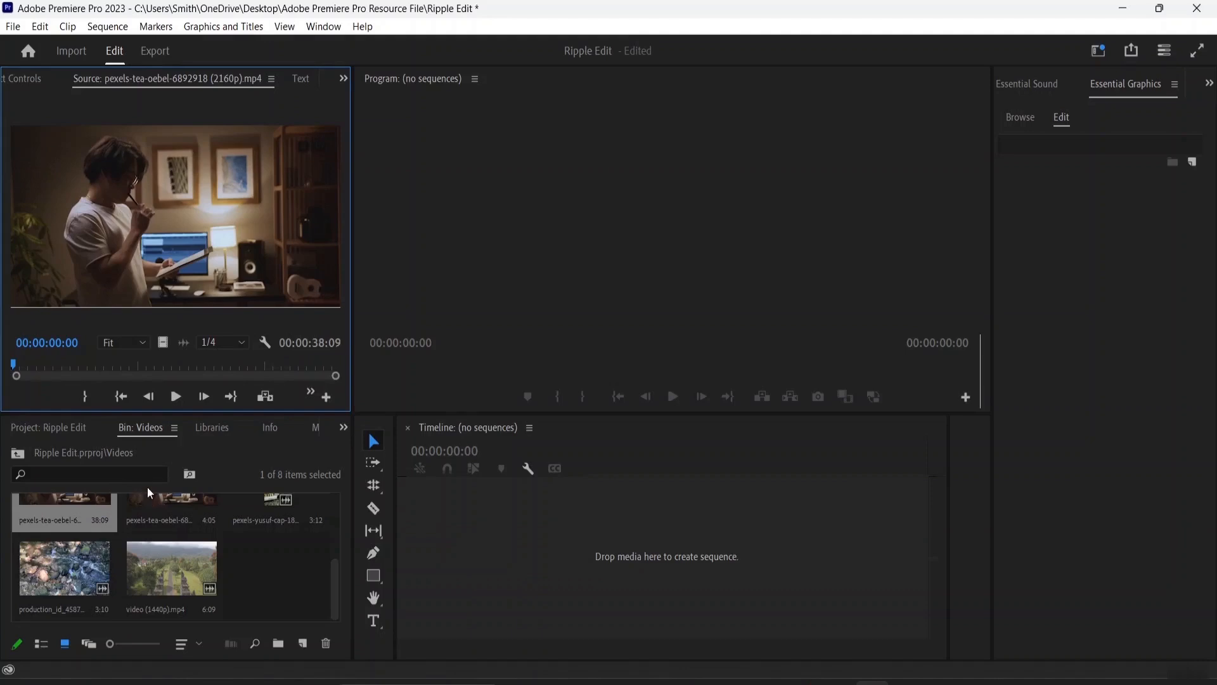
pyautogui.click(171, 399)
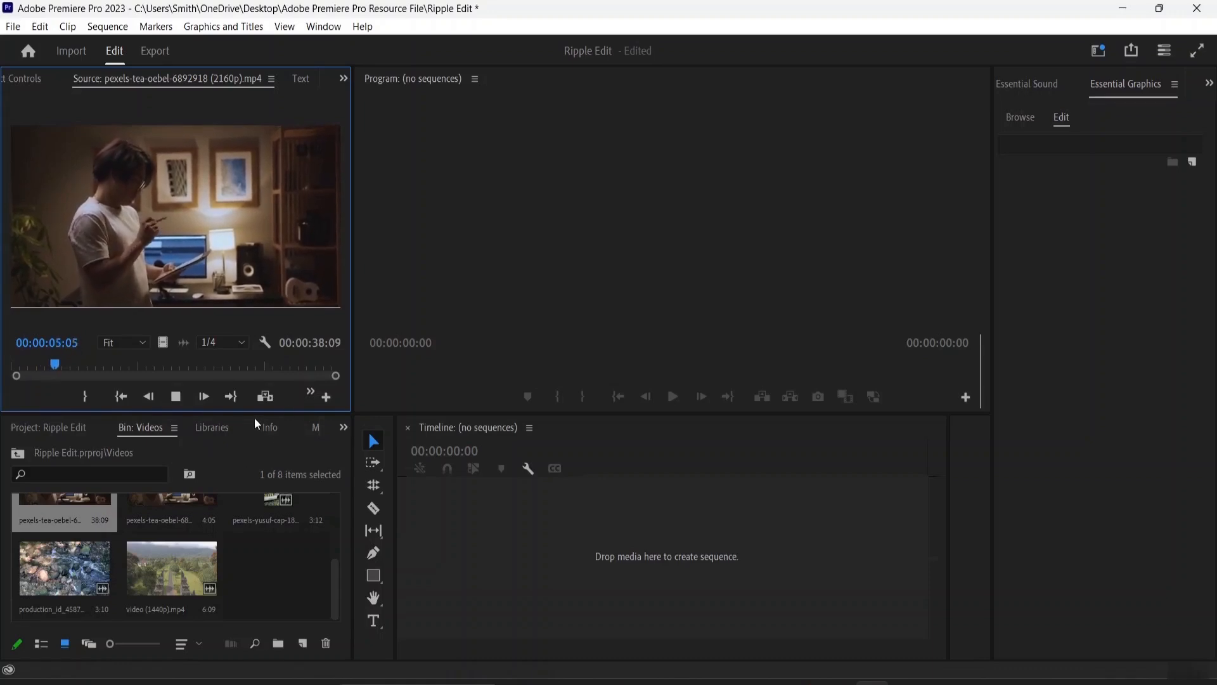
pyautogui.click(310, 391)
pyautogui.click(318, 406)
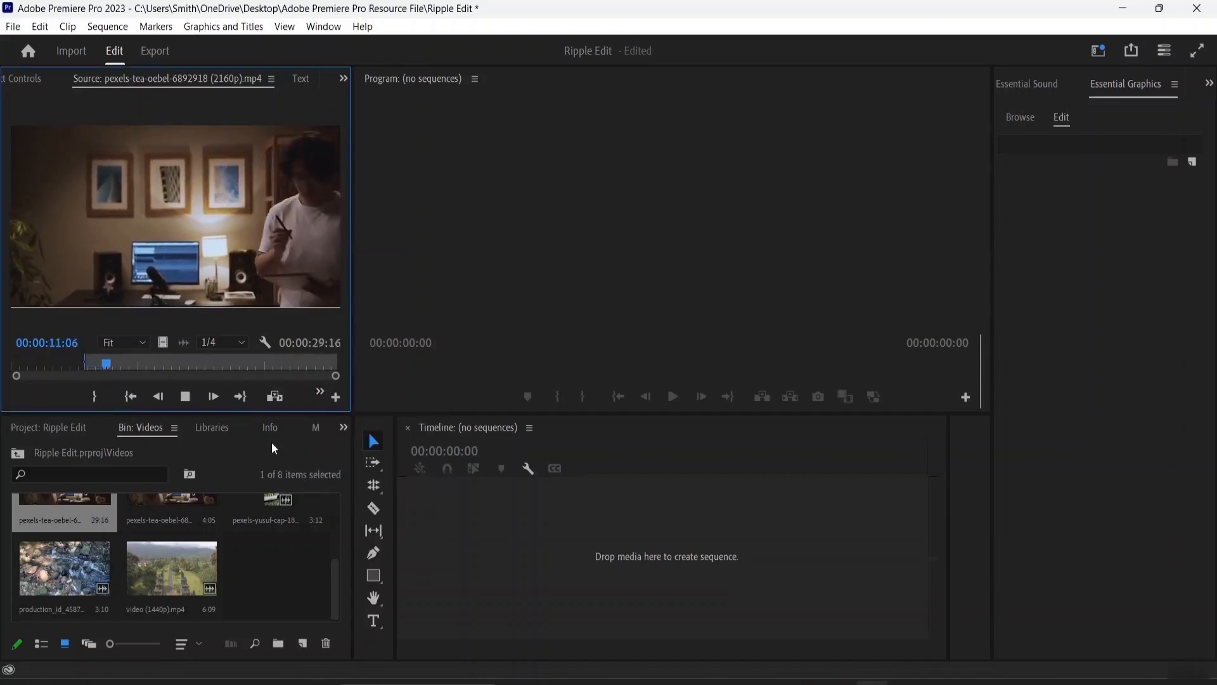
# - Mark the source clip's out point at 00:00:23:12 and create a sequence from the marked video only
pyautogui.moveTo(112, 362); pyautogui.dragTo(207, 370)
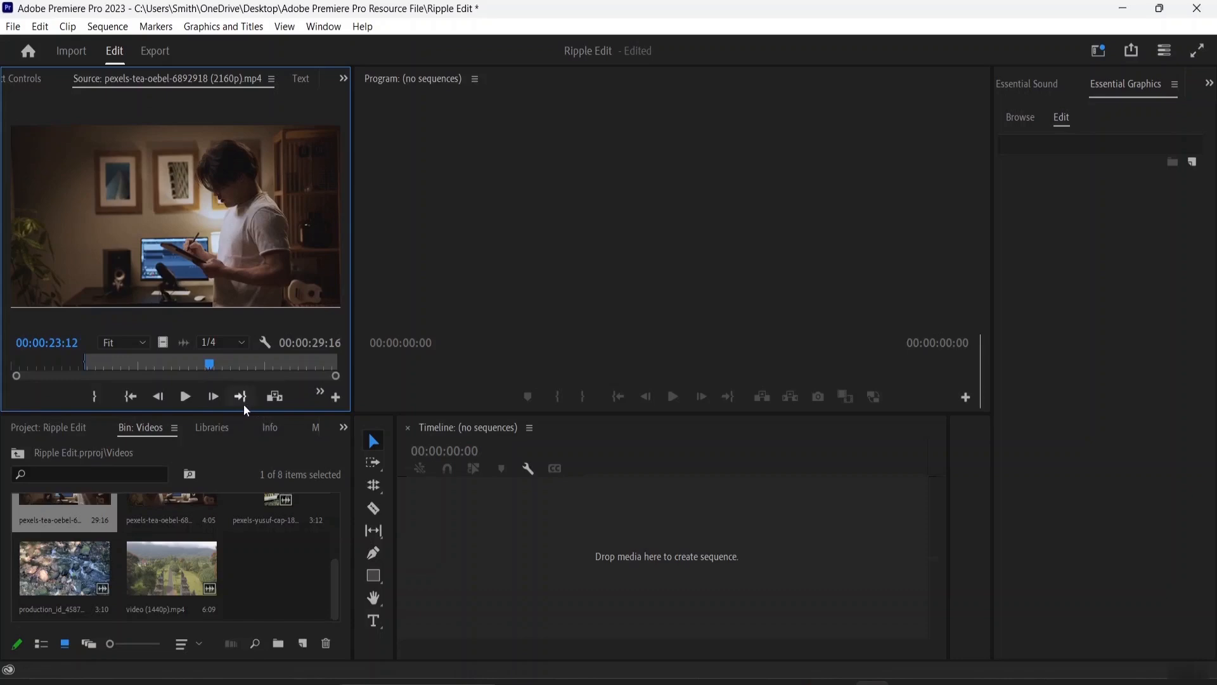
pyautogui.click(92, 397)
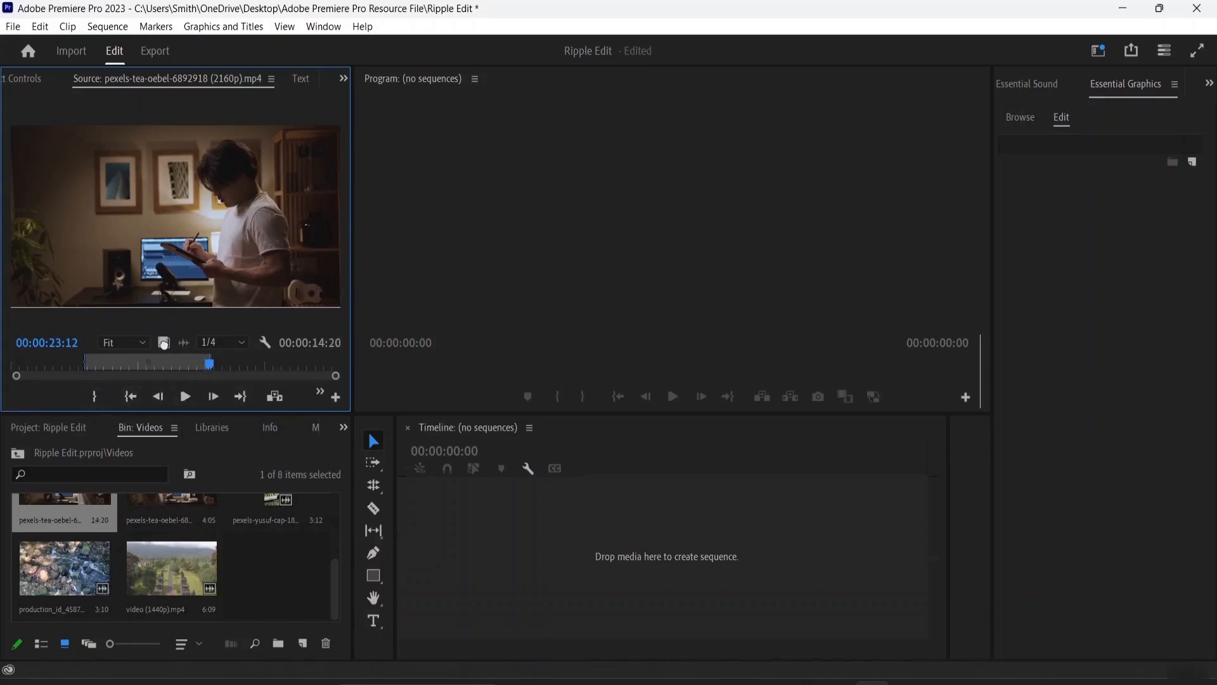
pyautogui.moveTo(162, 340); pyautogui.dragTo(447, 545)
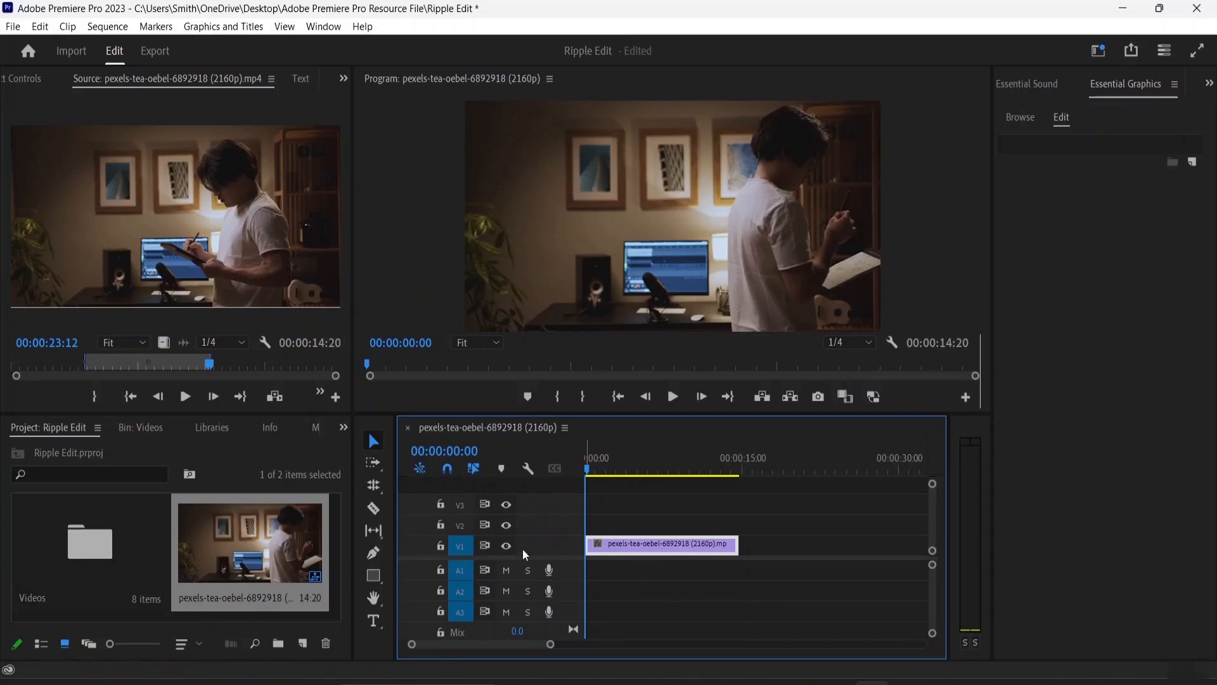
# - Slow down the clip on V1 with the Rate Stretch tool to a duration of 00:00:22:19 and play the result
pyautogui.click(374, 486)
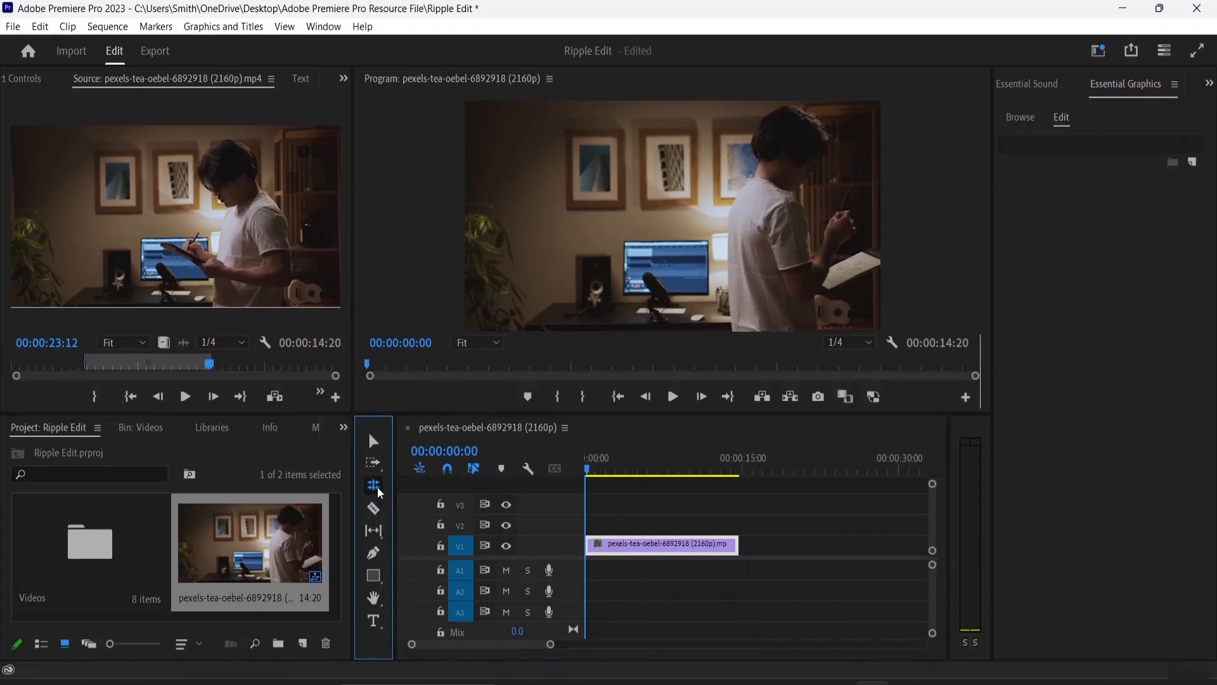
pyautogui.press('r')
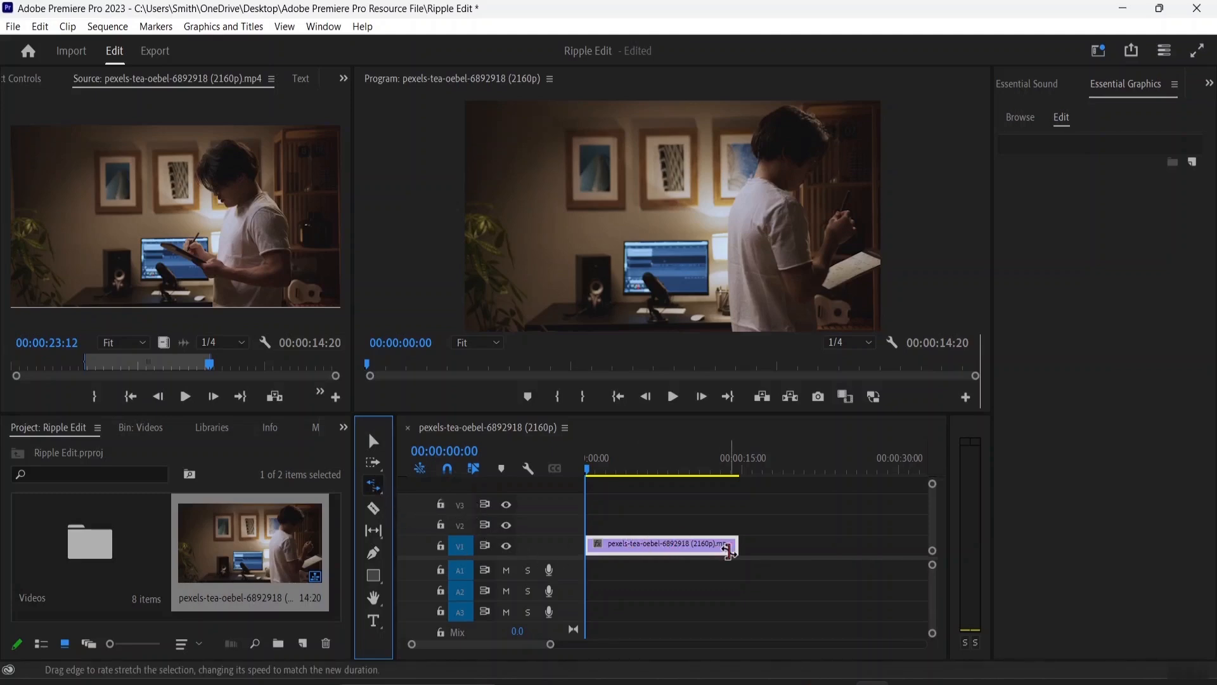
pyautogui.moveTo(733, 547); pyautogui.dragTo(739, 545)
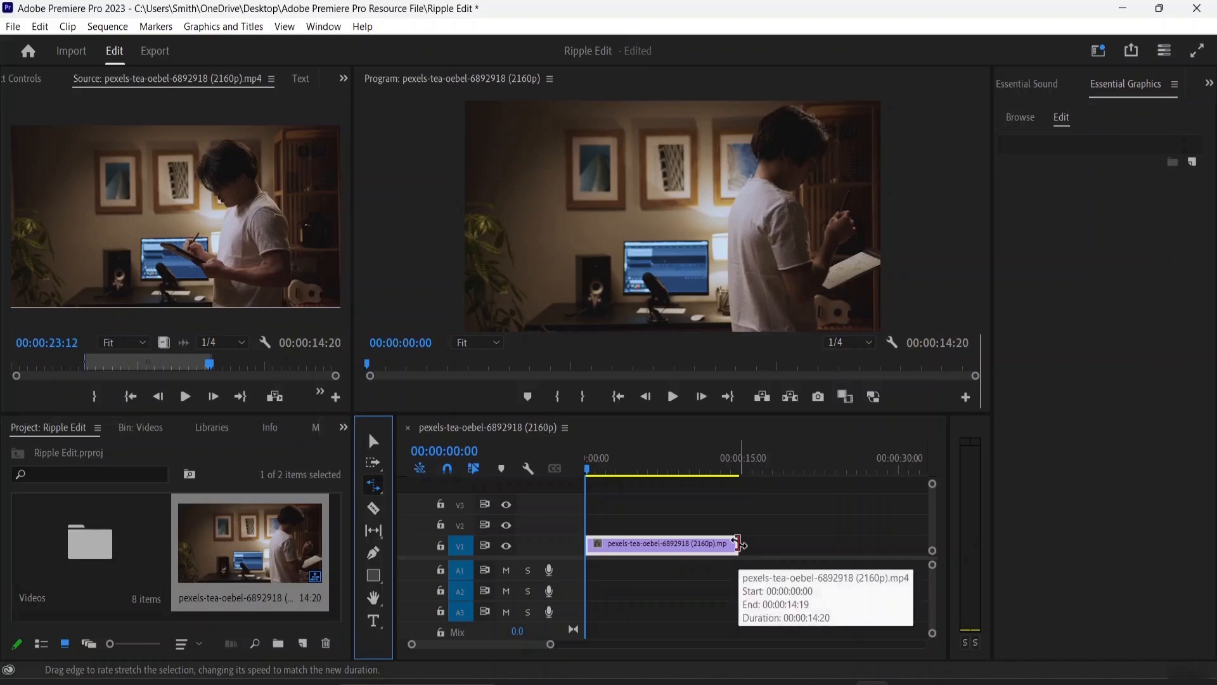
pyautogui.moveTo(738, 543); pyautogui.dragTo(809, 549)
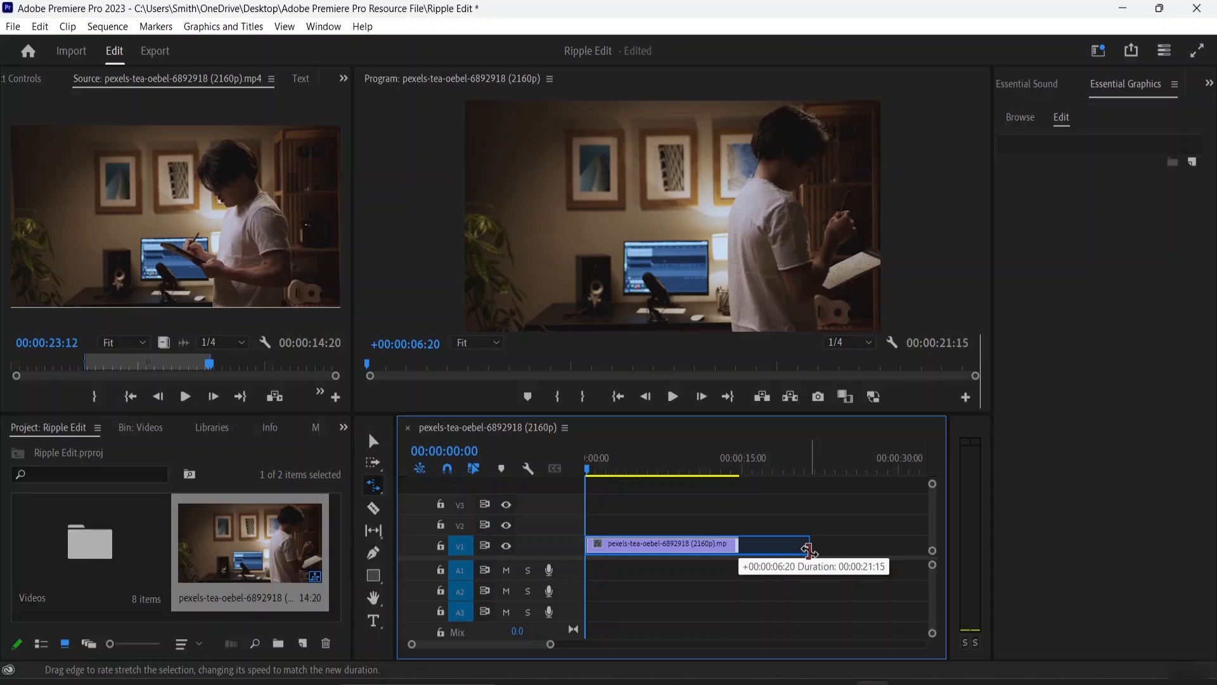
pyautogui.moveTo(810, 549); pyautogui.dragTo(823, 552)
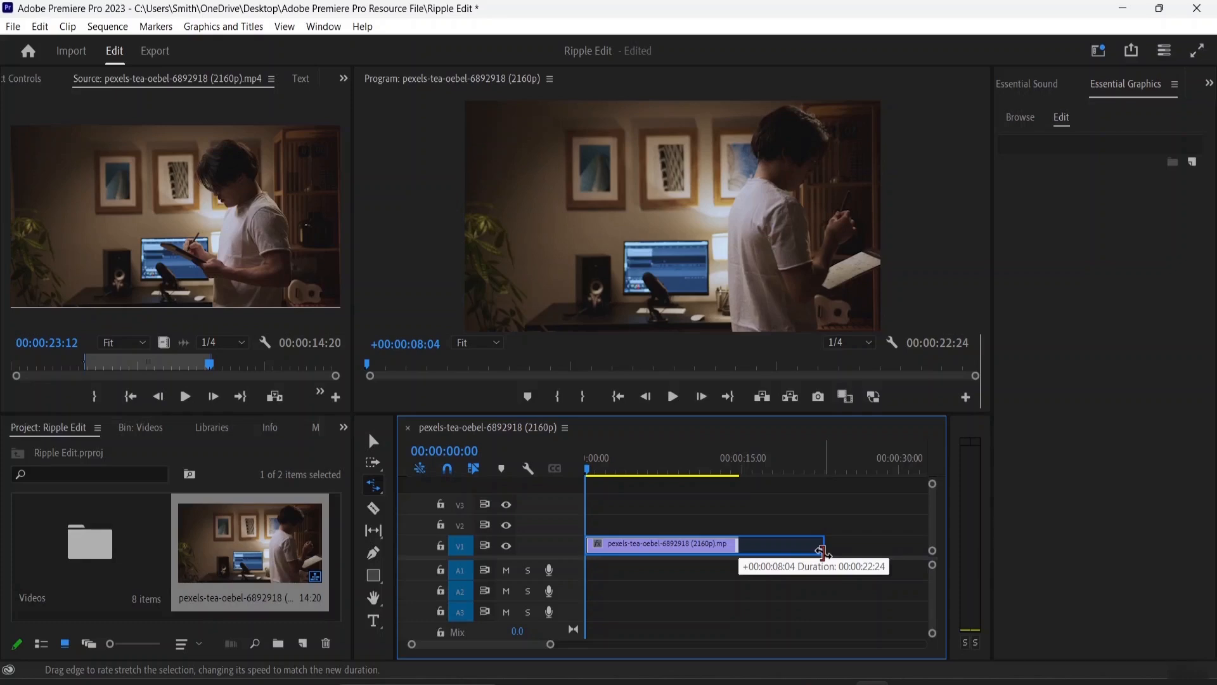
pyautogui.moveTo(823, 552); pyautogui.dragTo(823, 551)
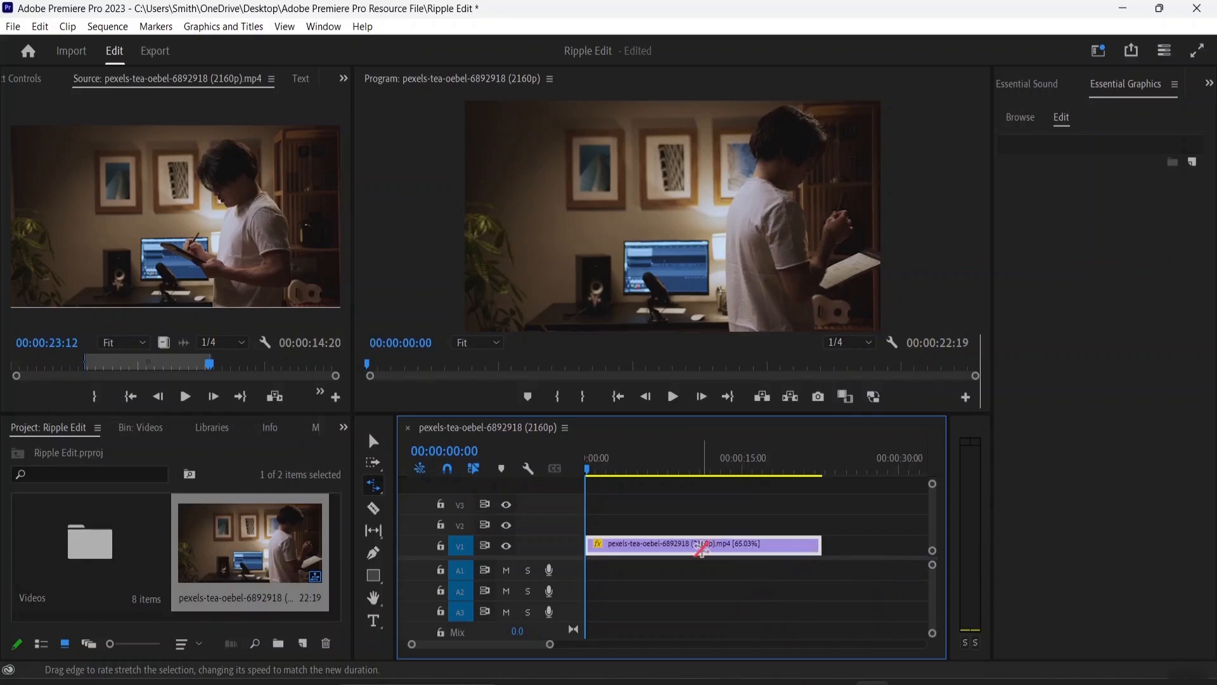
pyautogui.press('space')
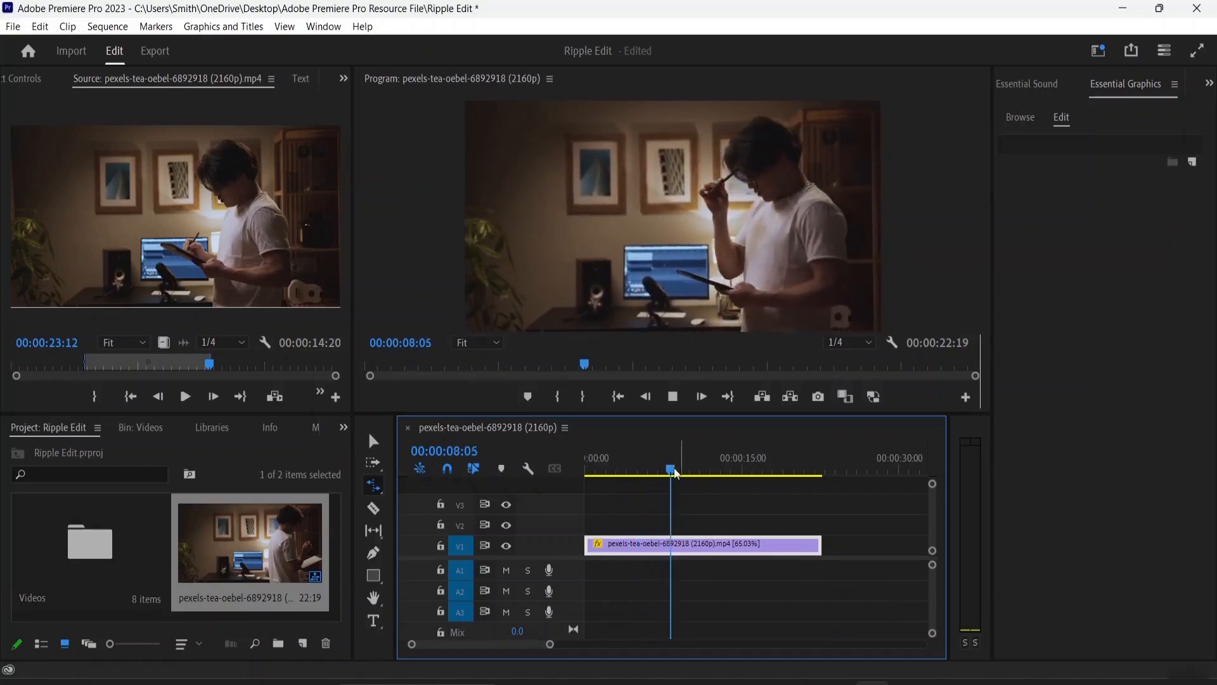
pyautogui.press('space')
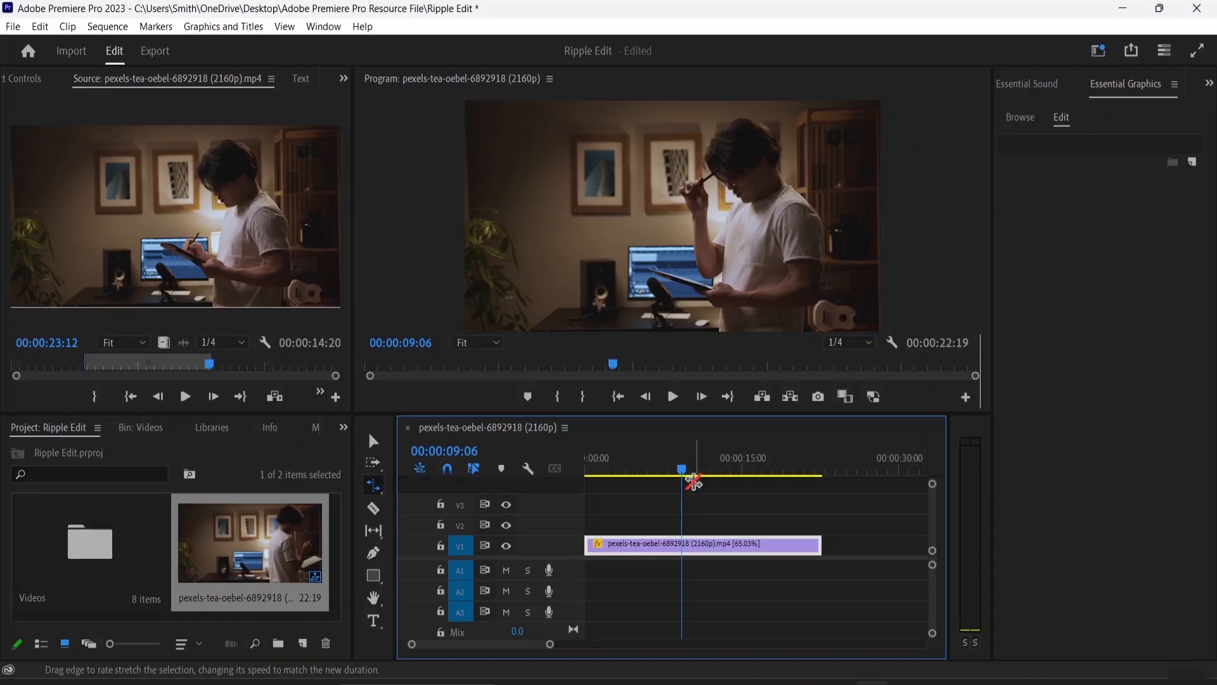
# - Undo the slow-down stretch and play the V1 clip from the sequence start at its original speed
pyautogui.hotkey('ctrl', 'z')
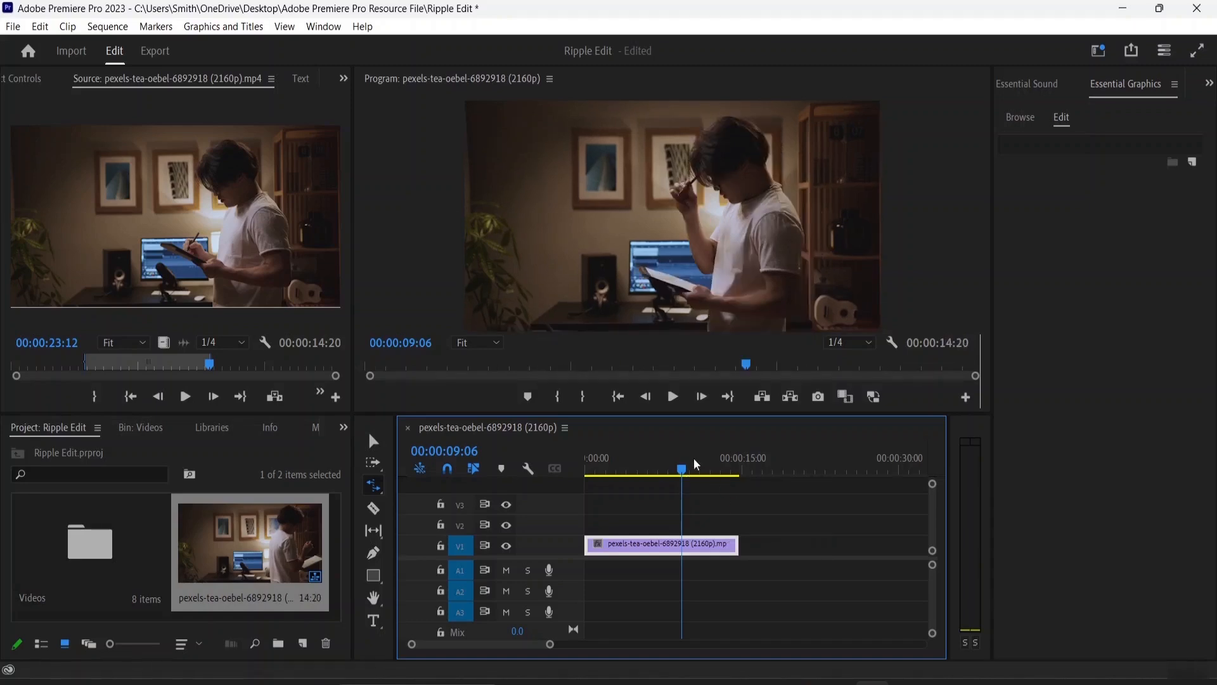
pyautogui.moveTo(682, 470); pyautogui.dragTo(579, 473)
pyautogui.press('space')
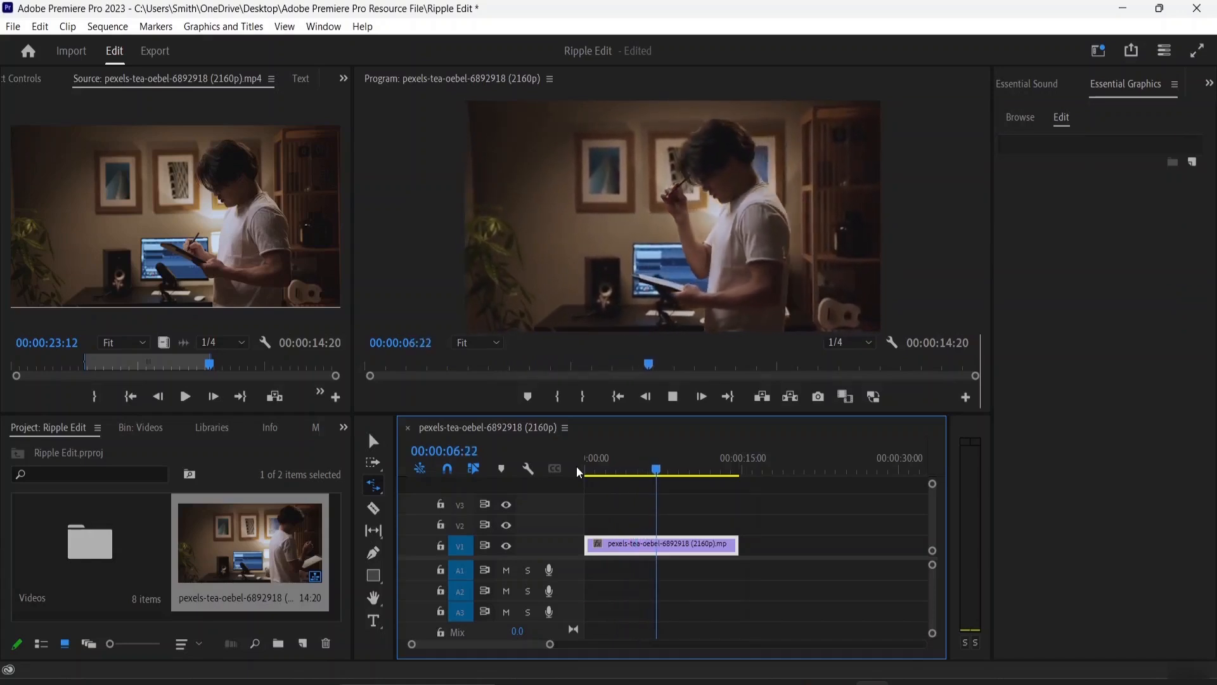
pyautogui.press('space')
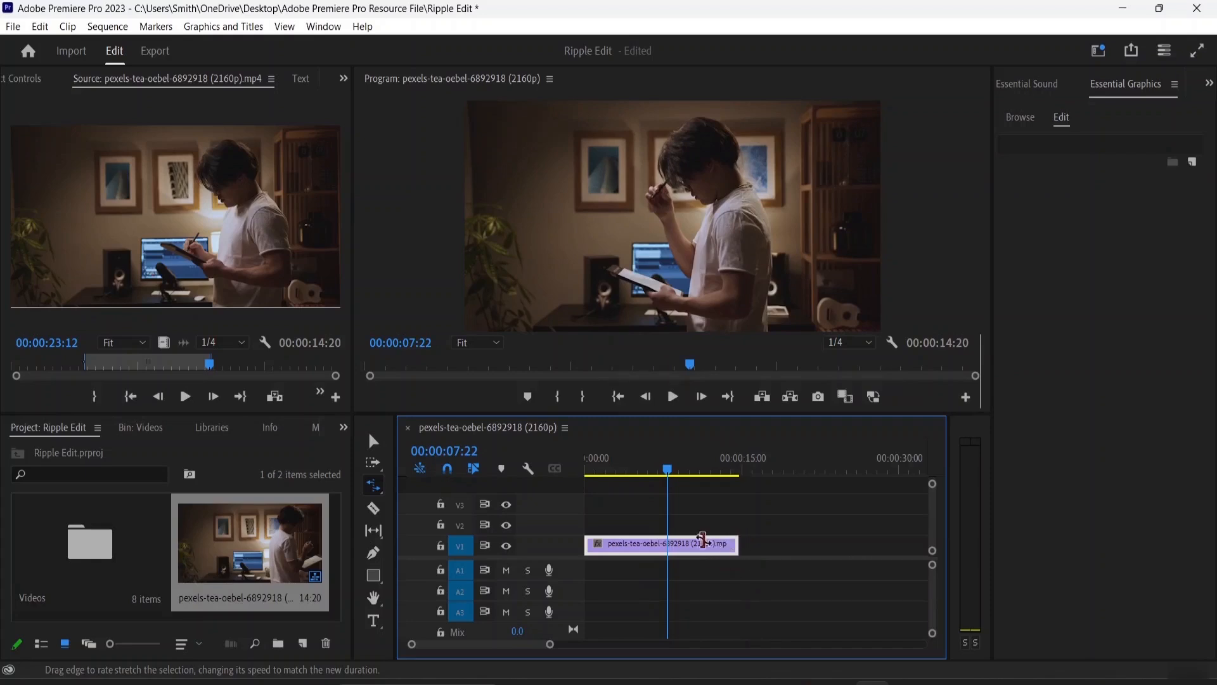
# - Speed up the clip on V1 by rate stretching it to 00:00:05:05, and play it from the sequence start
pyautogui.moveTo(739, 547); pyautogui.dragTo(637, 546)
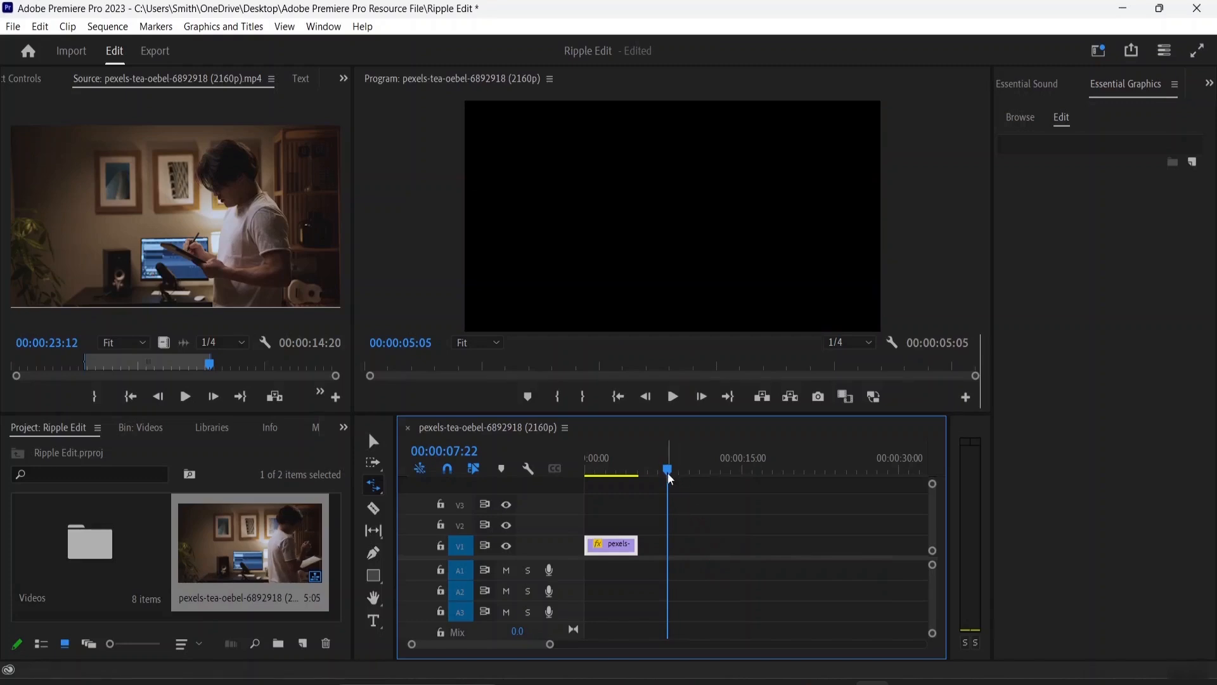
pyautogui.moveTo(668, 469); pyautogui.dragTo(585, 469)
pyautogui.press('space')
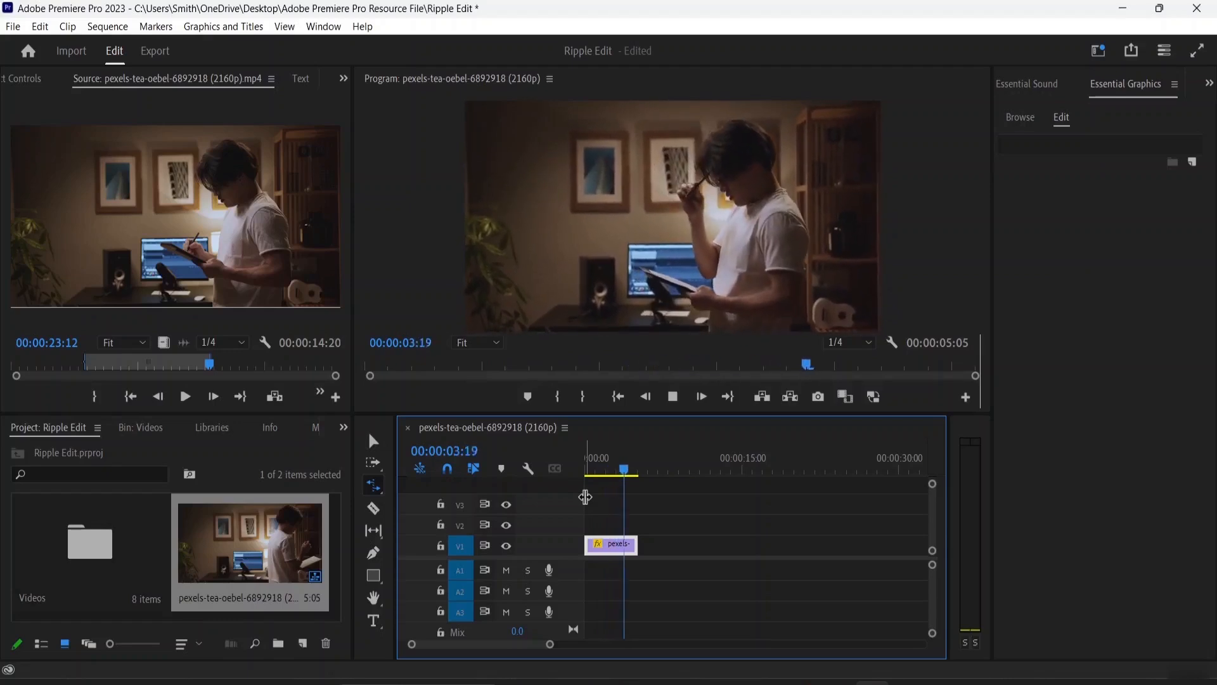
pyautogui.press('space')
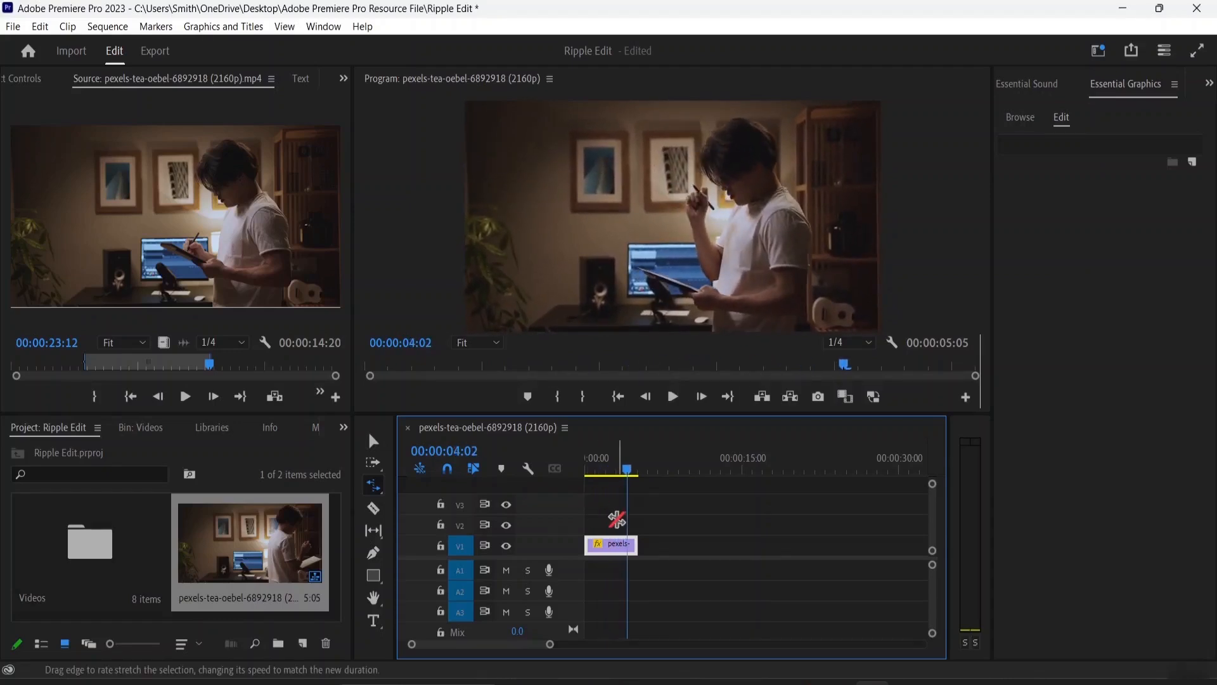
# - Undo the speed-up stretch and replay the unstretched clip from the sequence start
pyautogui.hotkey('ctrl', 'z')
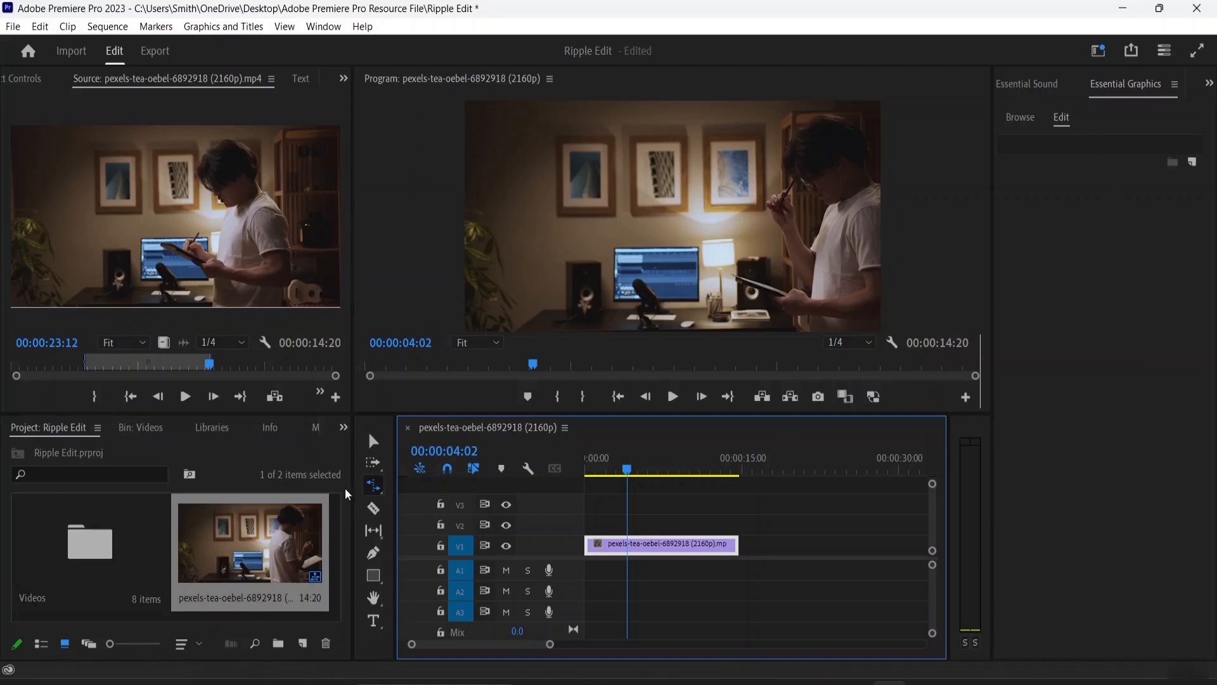
pyautogui.press('r')
pyautogui.moveTo(626, 481); pyautogui.dragTo(581, 478)
pyautogui.press('space')
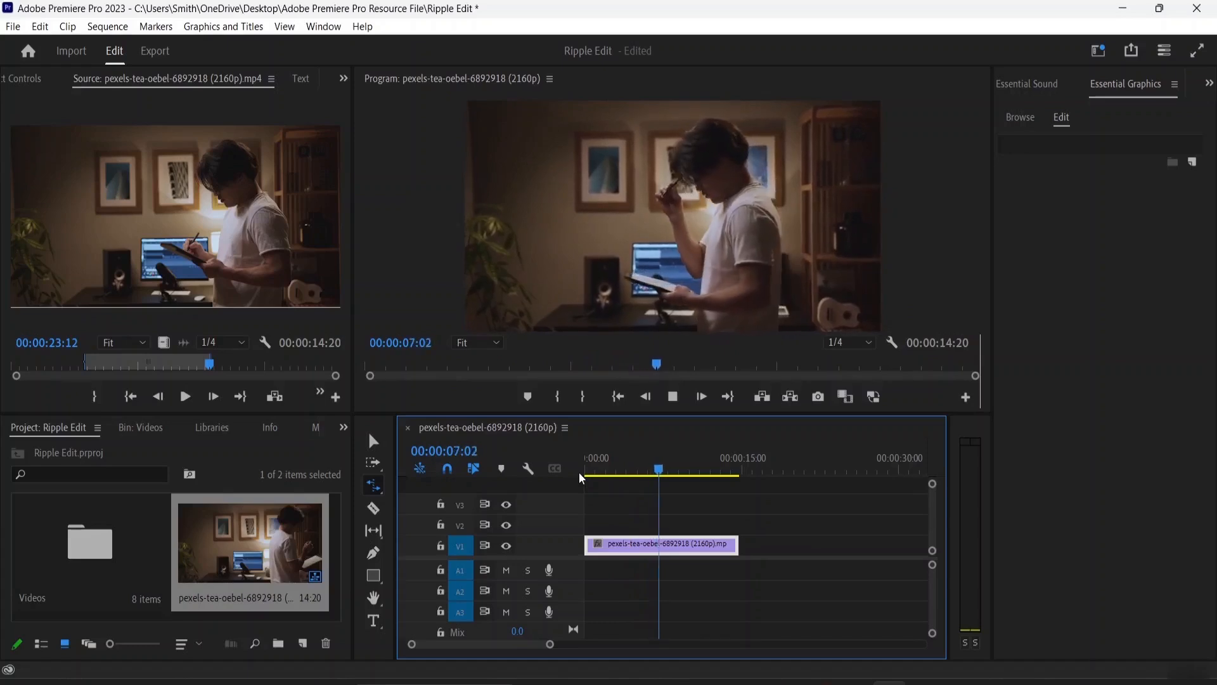
pyautogui.press('space')
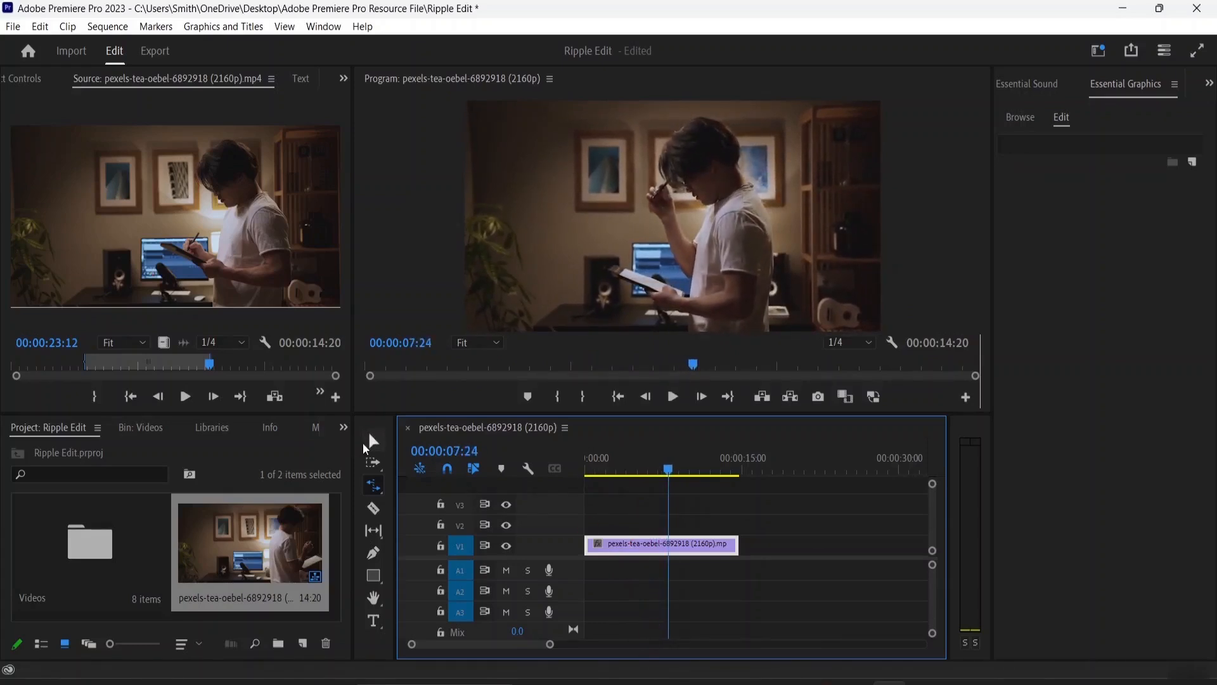
# - Set the V1 clip's speed to 0.1% through Speed/Duration and play the sequence from its start
pyautogui.click(373, 440)
pyautogui.rightClick(638, 543)
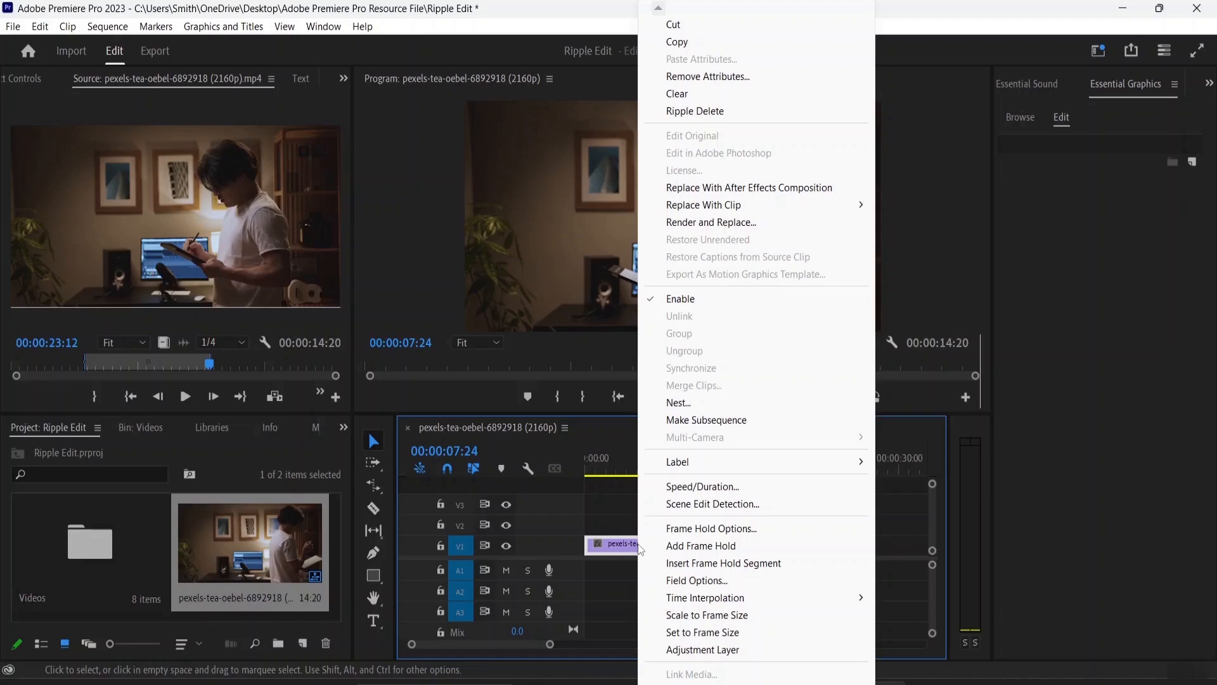
pyautogui.click(694, 487)
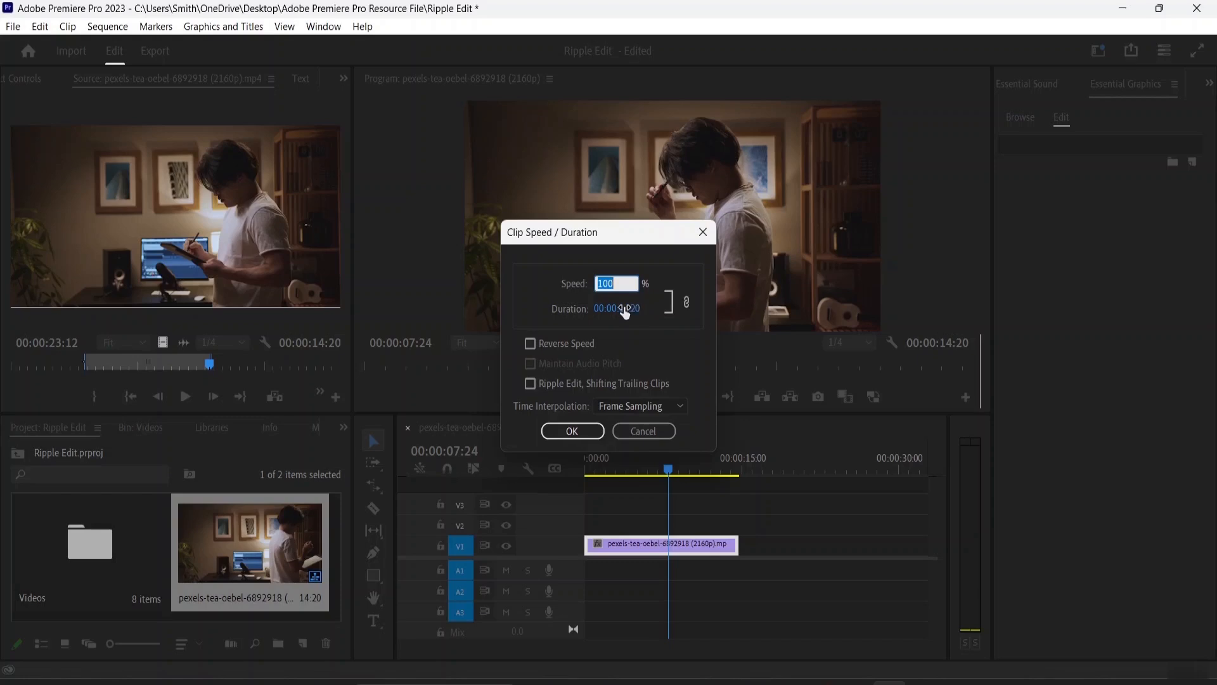
pyautogui.moveTo(628, 309); pyautogui.dragTo(741, 317)
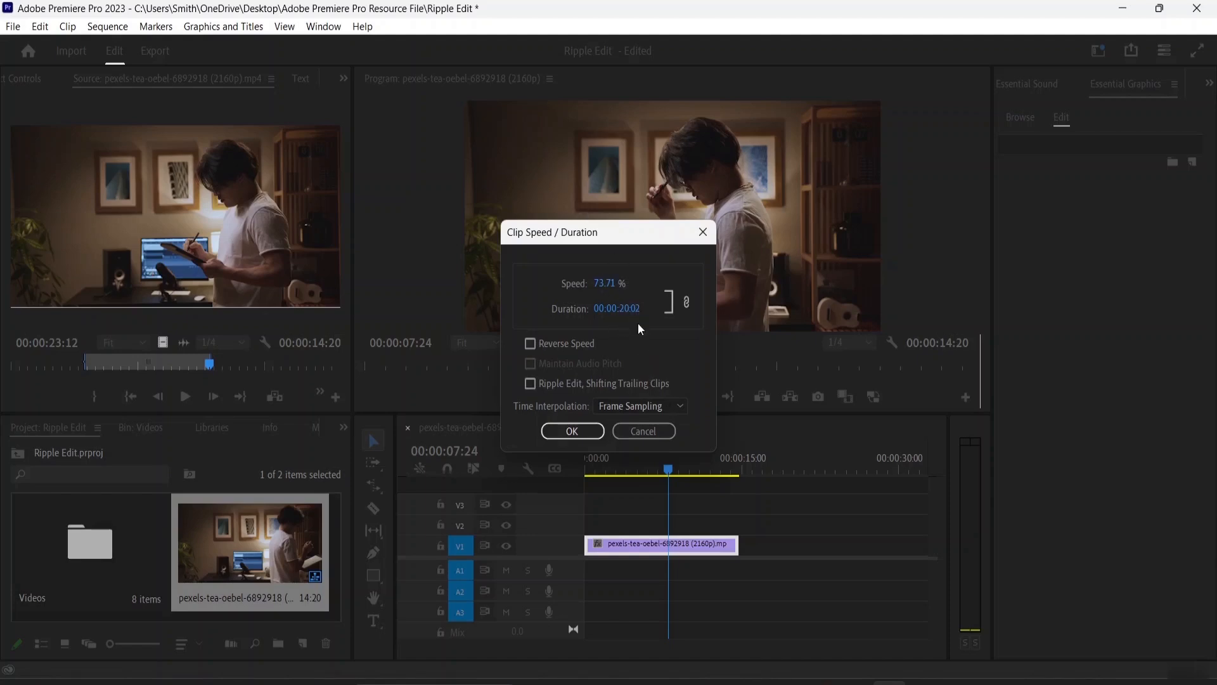
pyautogui.click(614, 283)
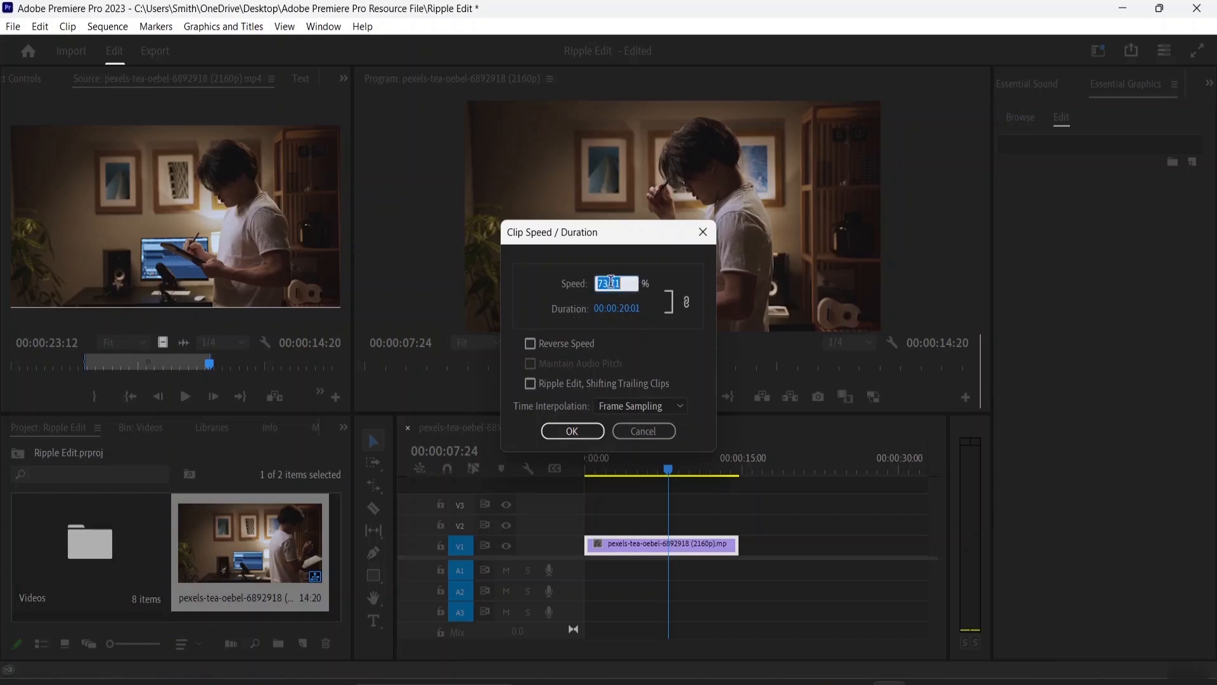
pyautogui.press('BackSpace')
pyautogui.click(589, 437)
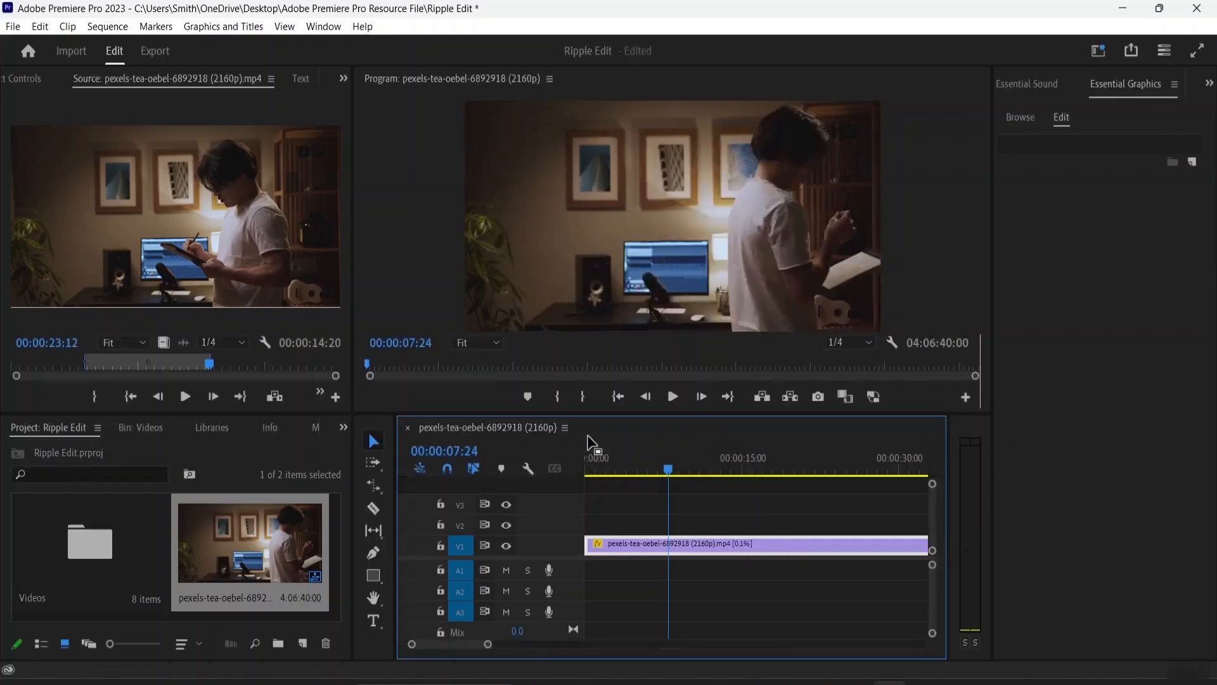
pyautogui.moveTo(671, 460); pyautogui.dragTo(558, 476)
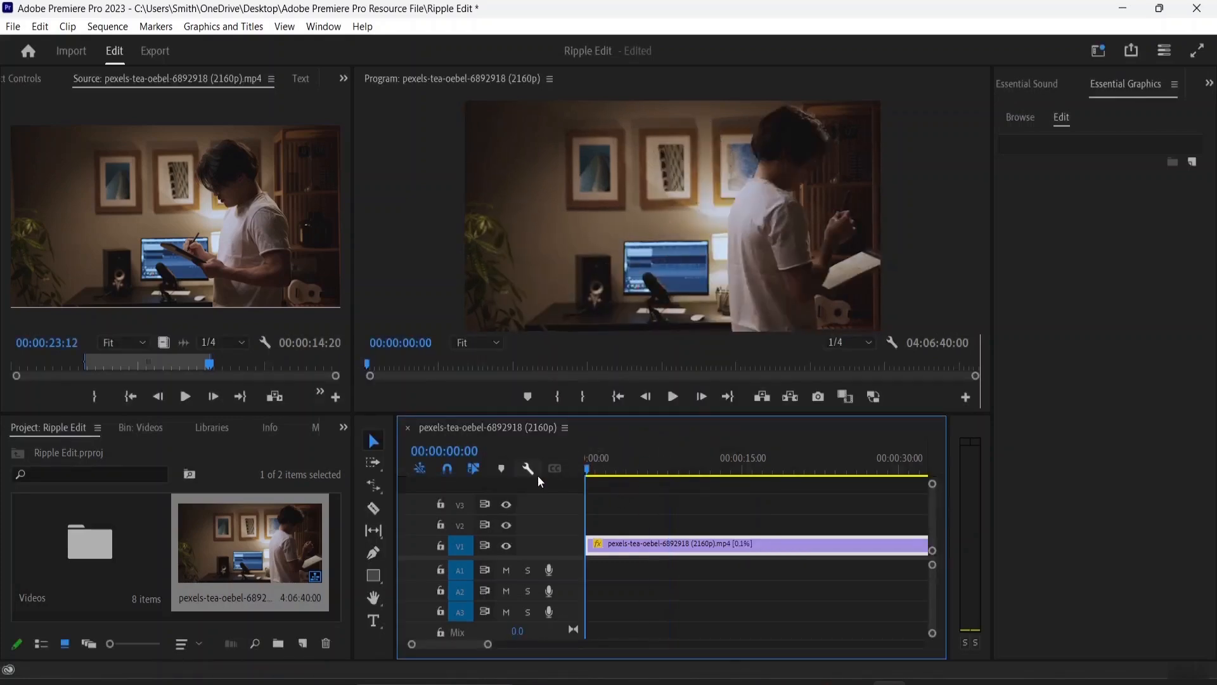
pyautogui.press('space')
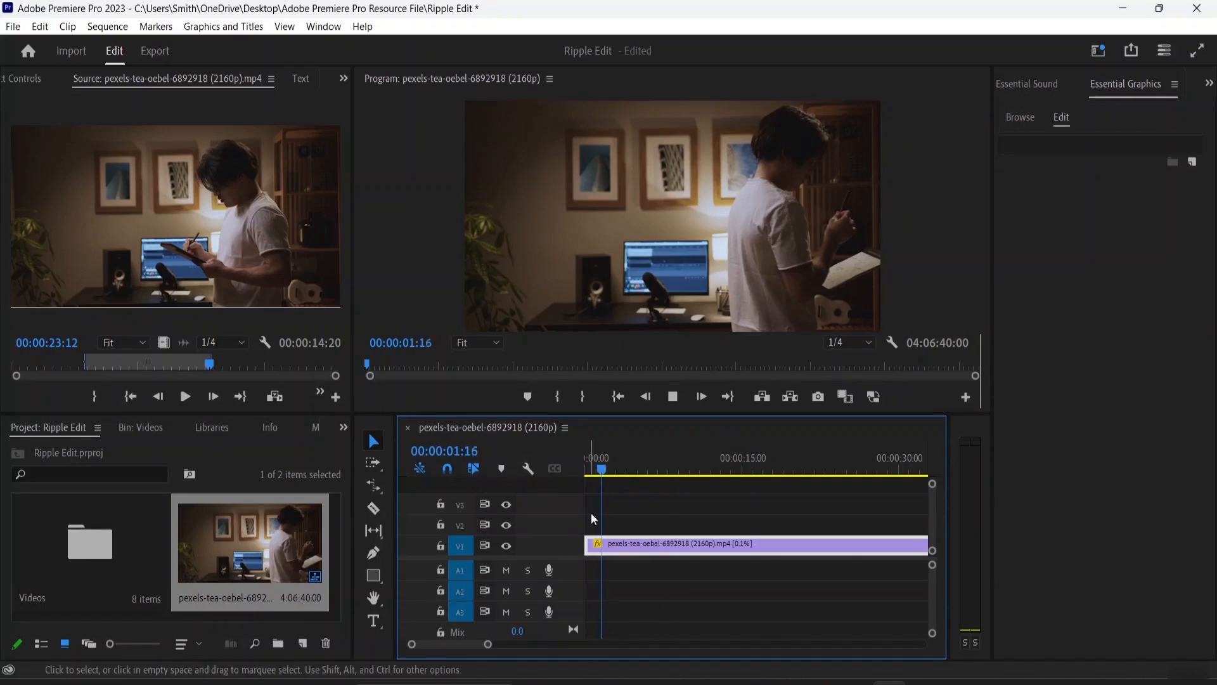
# - Set the V1 clip's speed to 50% through Speed/Duration and play the sequence from its start
pyautogui.rightClick(631, 545)
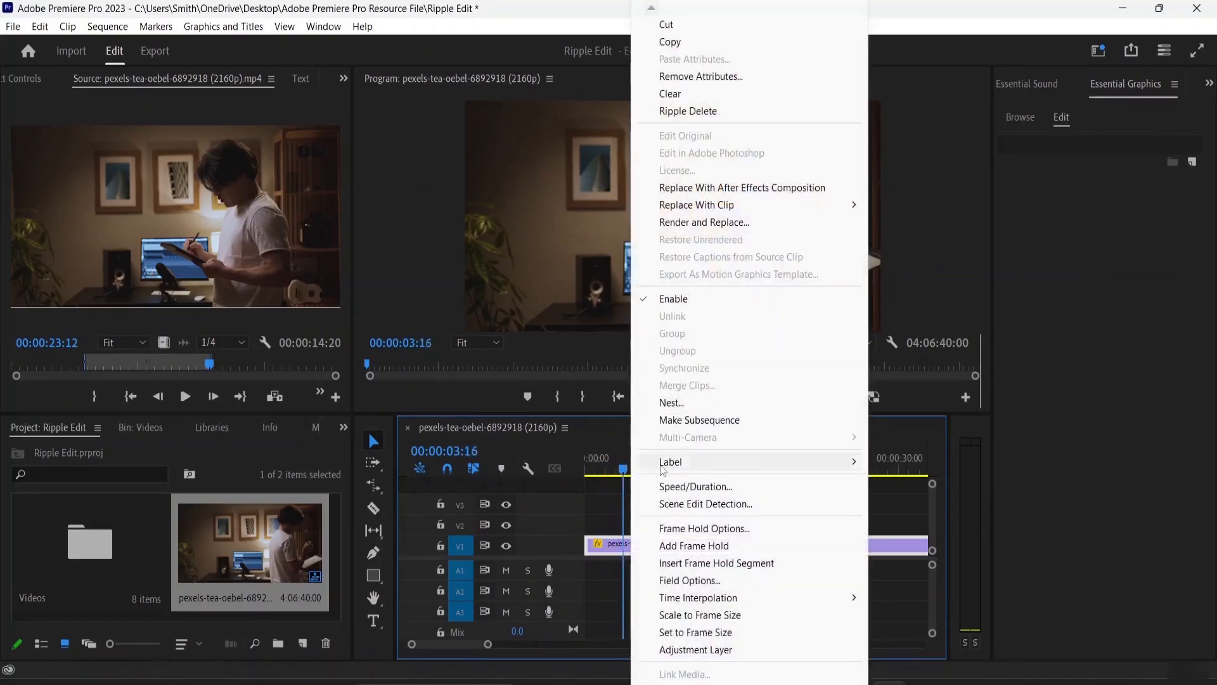
pyautogui.click(695, 487)
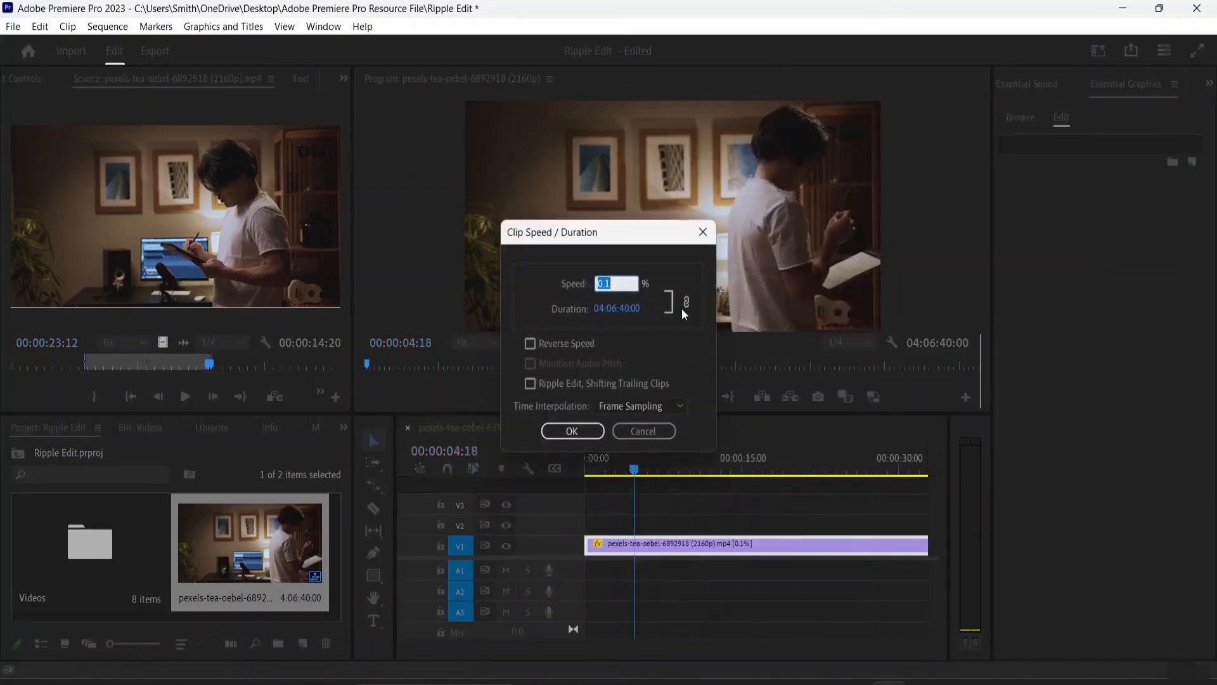
pyautogui.press('BackSpace')
pyautogui.write('50')
pyautogui.press('Return')
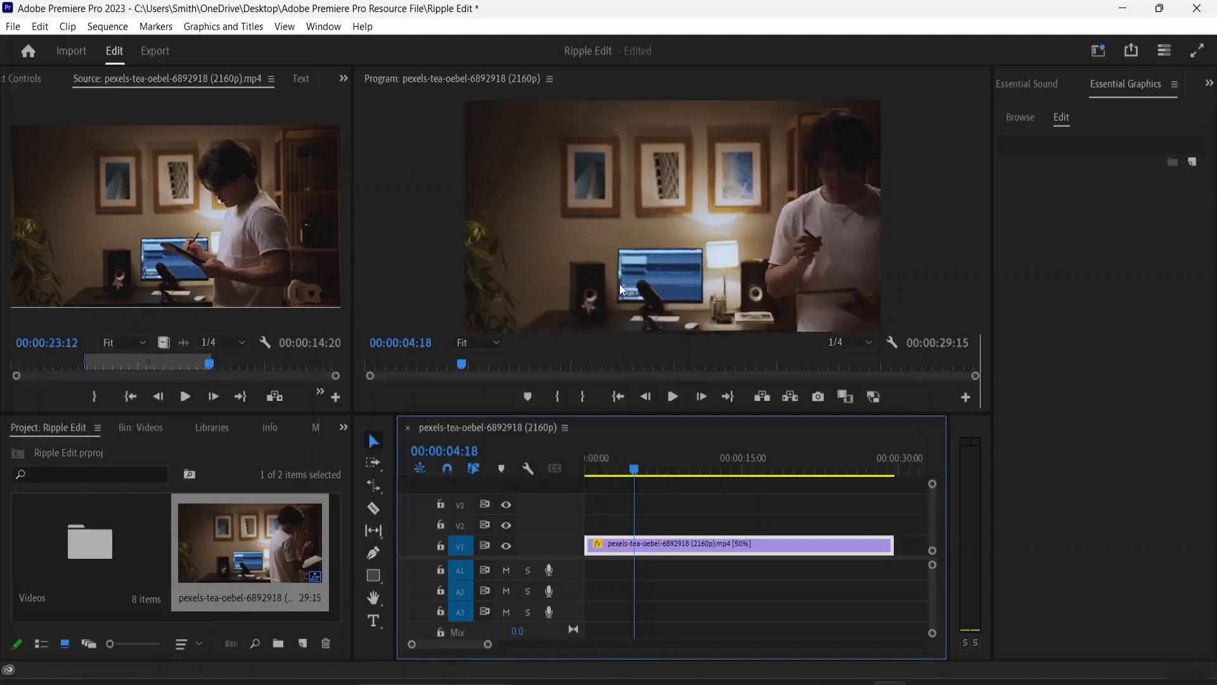
pyautogui.press('Home')
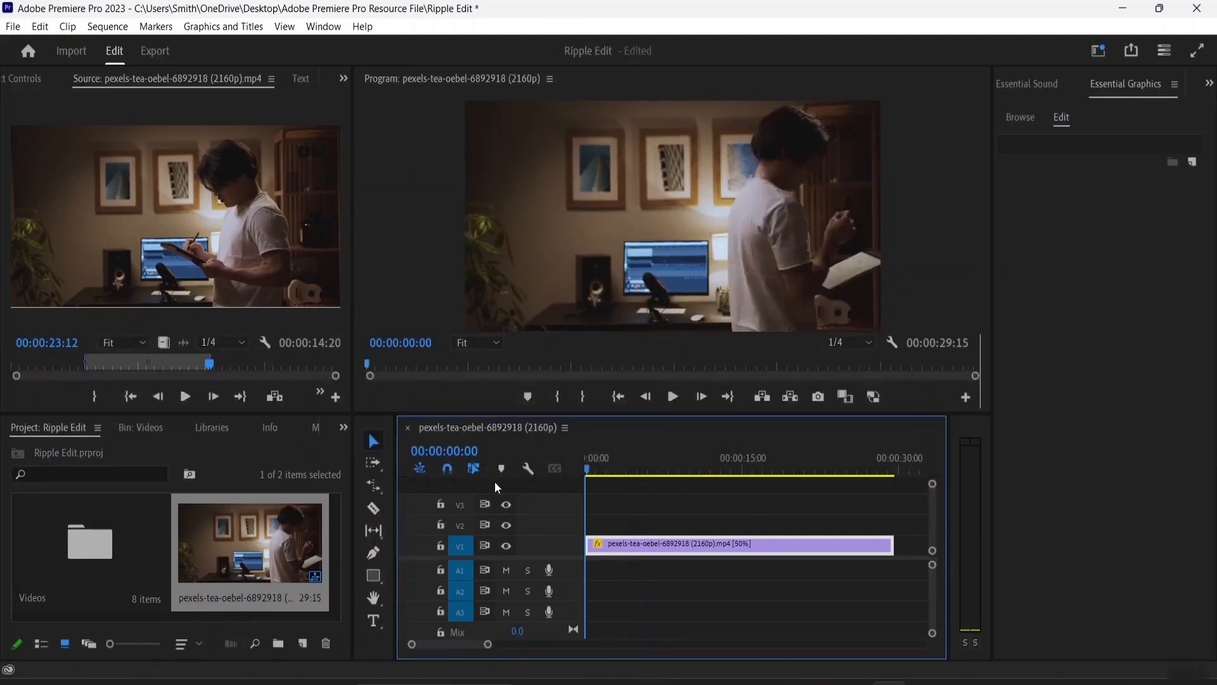
pyautogui.press('space')
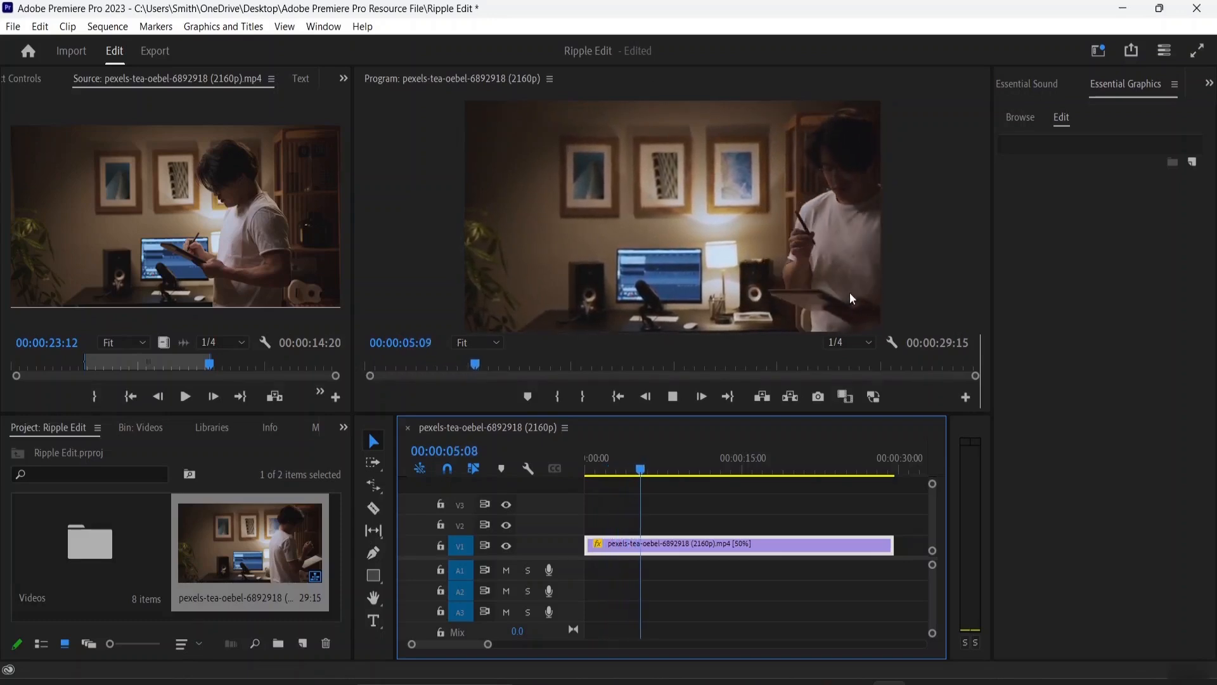
pyautogui.press('space')
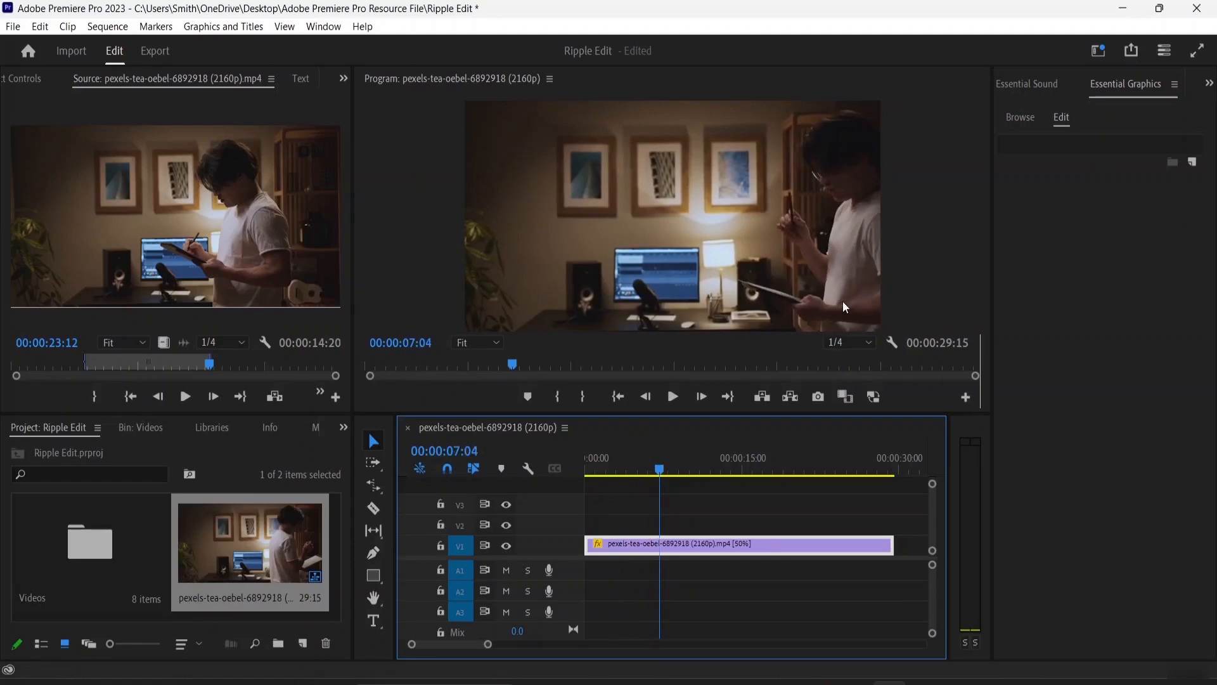
# - Set the V1 clip's speed to 200% through Speed/Duration
pyautogui.rightClick(714, 549)
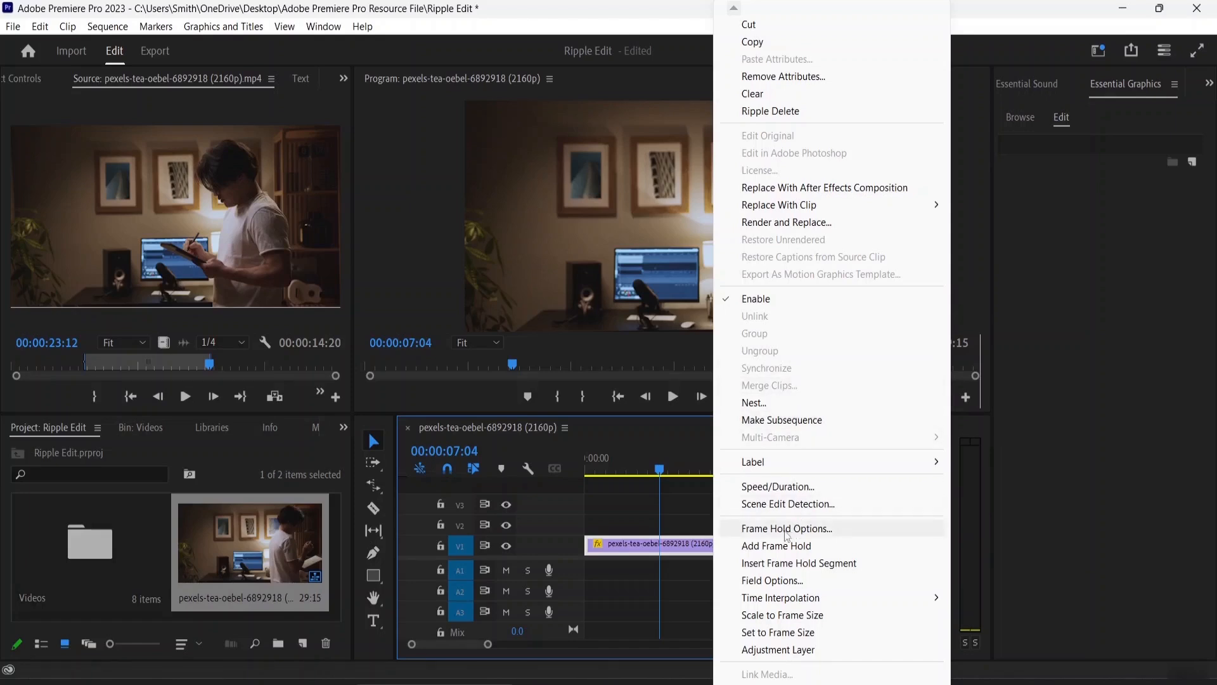
pyautogui.click(786, 486)
pyautogui.click(612, 282)
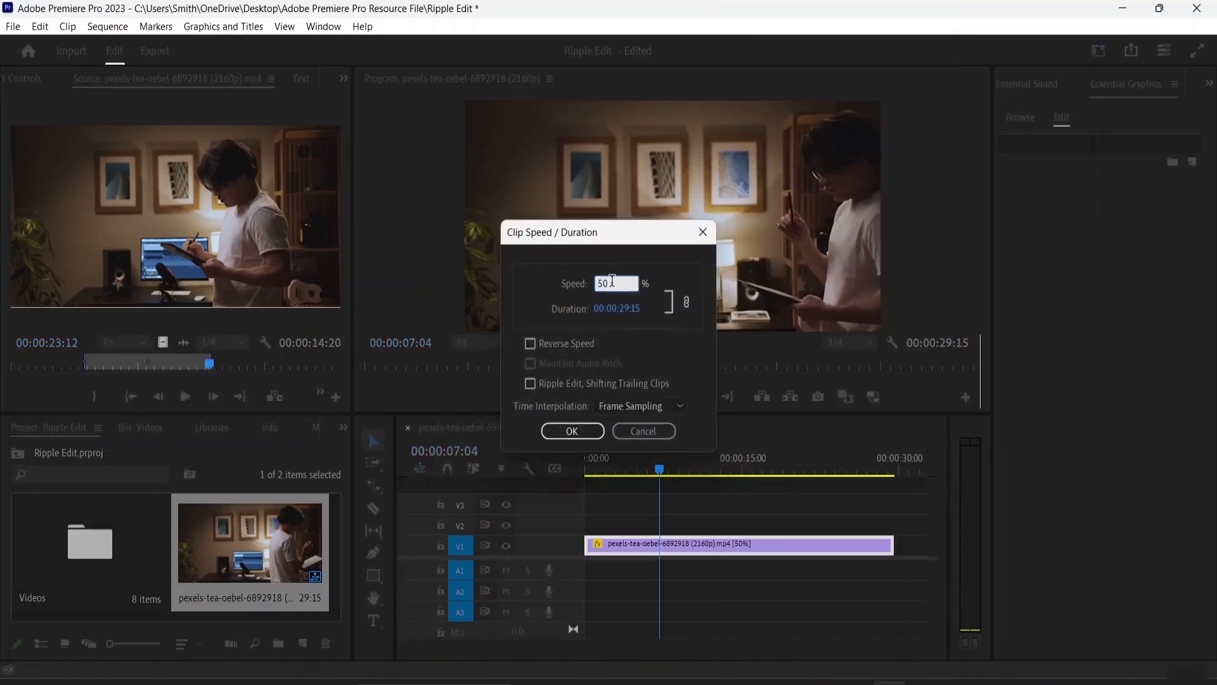
pyautogui.press('BackSpace')
pyautogui.press('BackSpace')
pyautogui.write('200')
pyautogui.click(582, 430)
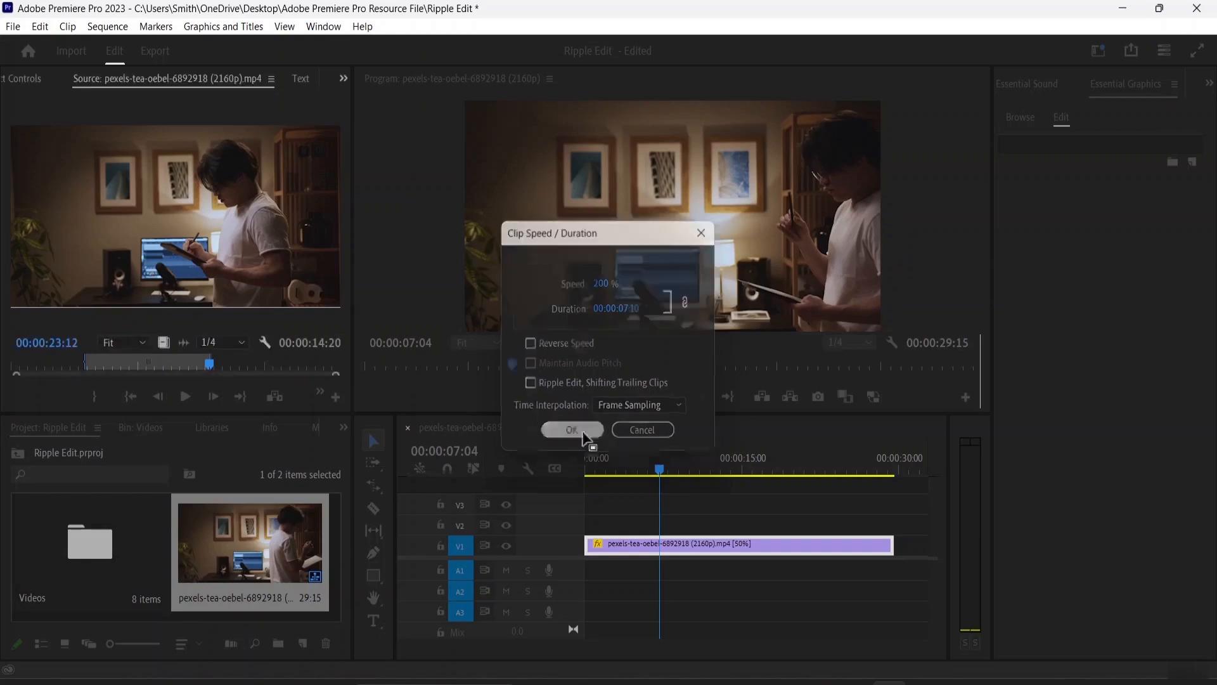
# - Play the double-speed V1 clip from the sequence start, and replay it from the beginning
pyautogui.moveTo(657, 472); pyautogui.dragTo(558, 477)
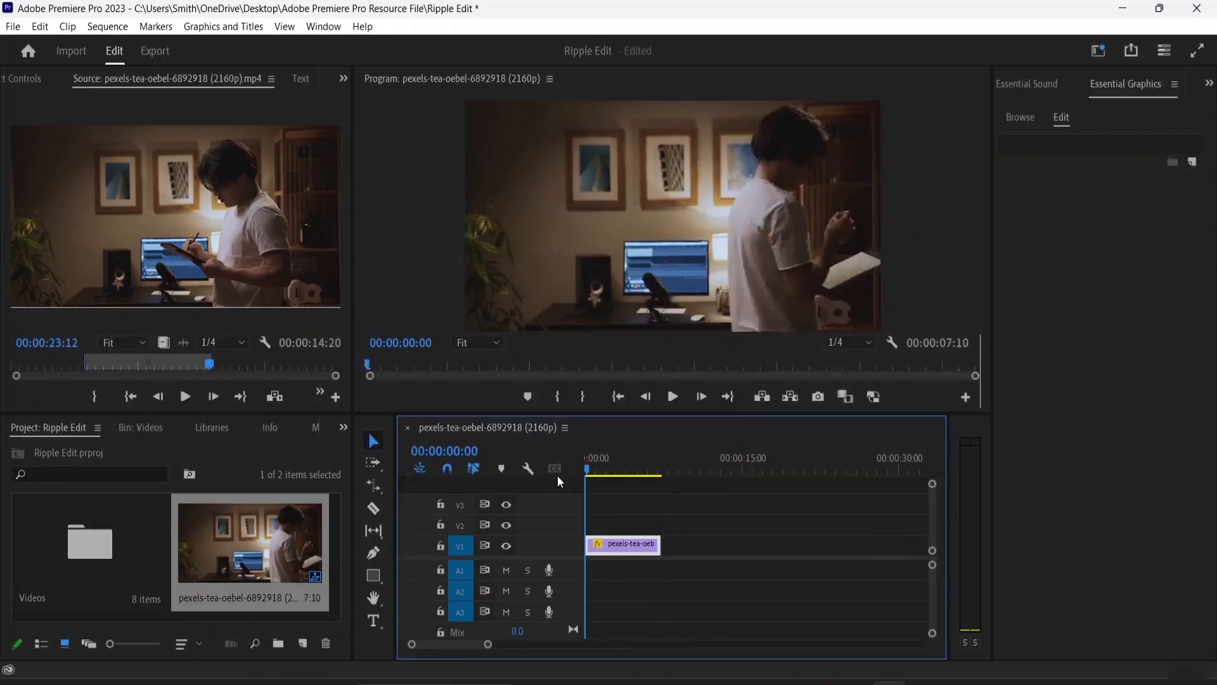
pyautogui.press('space')
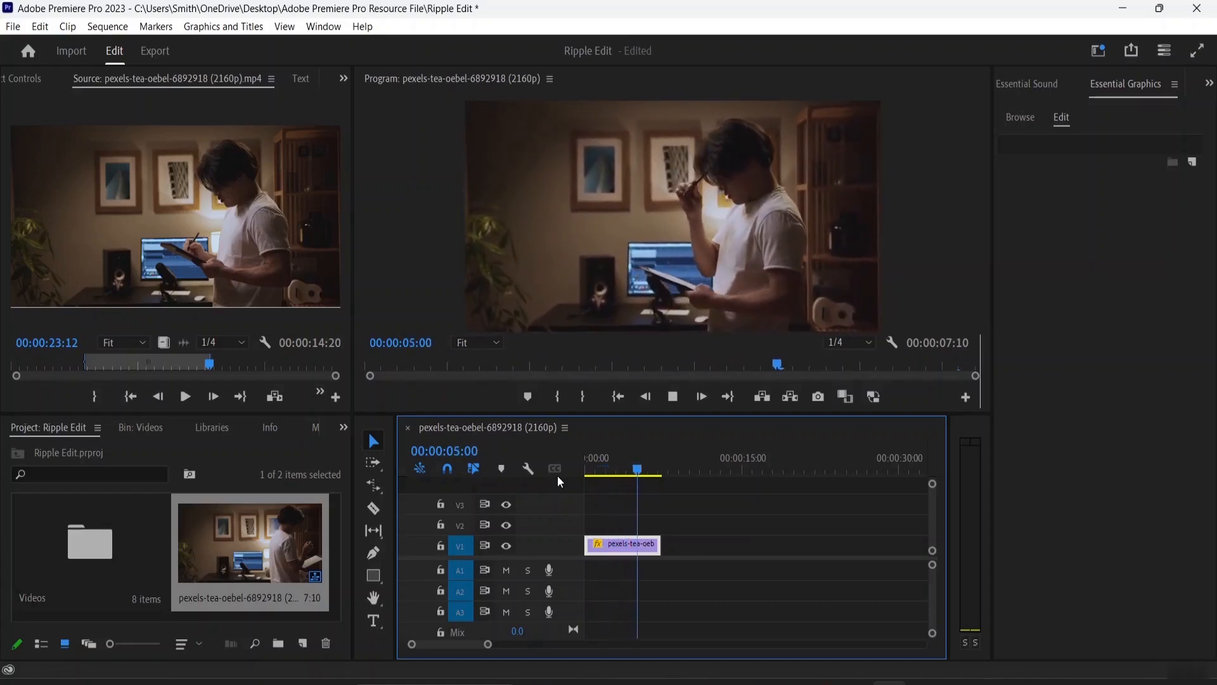
pyautogui.press('space')
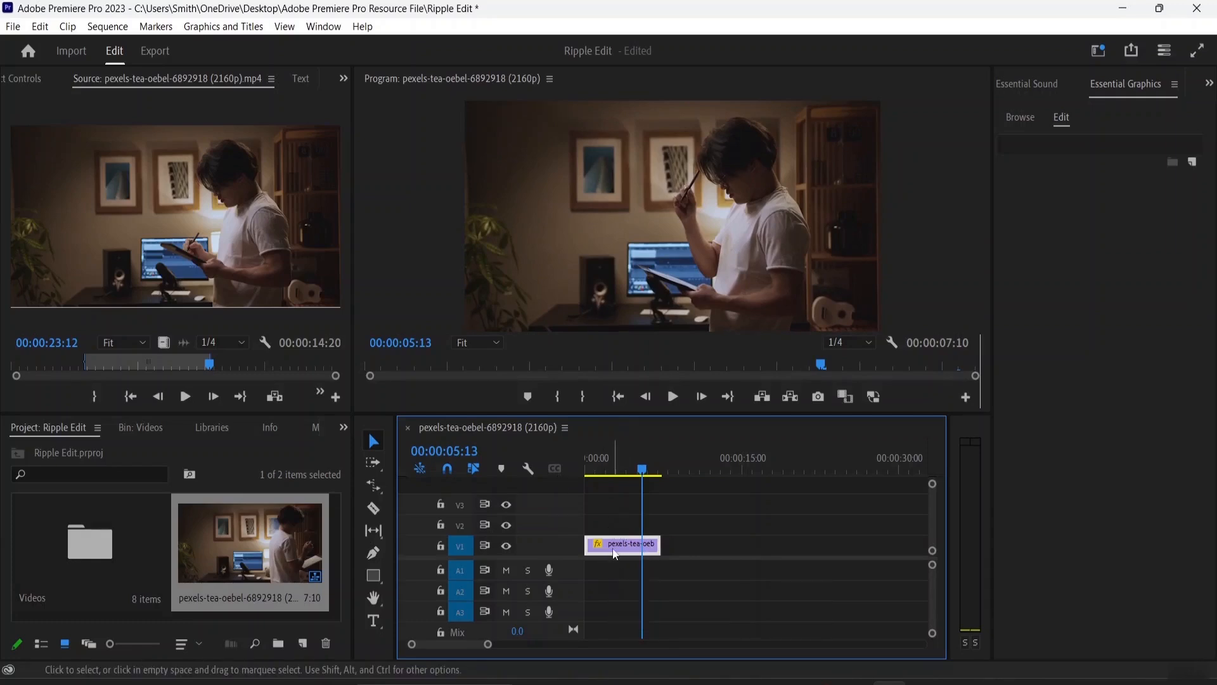
pyautogui.moveTo(615, 554)
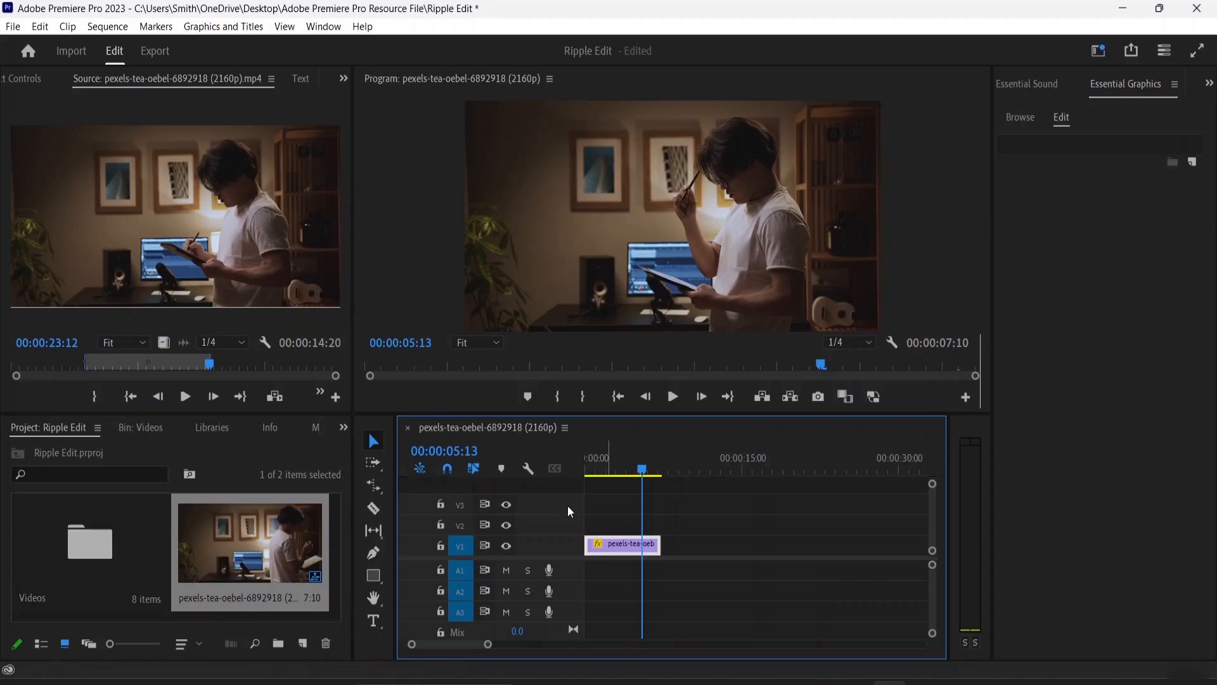
pyautogui.moveTo(643, 471); pyautogui.dragTo(532, 493)
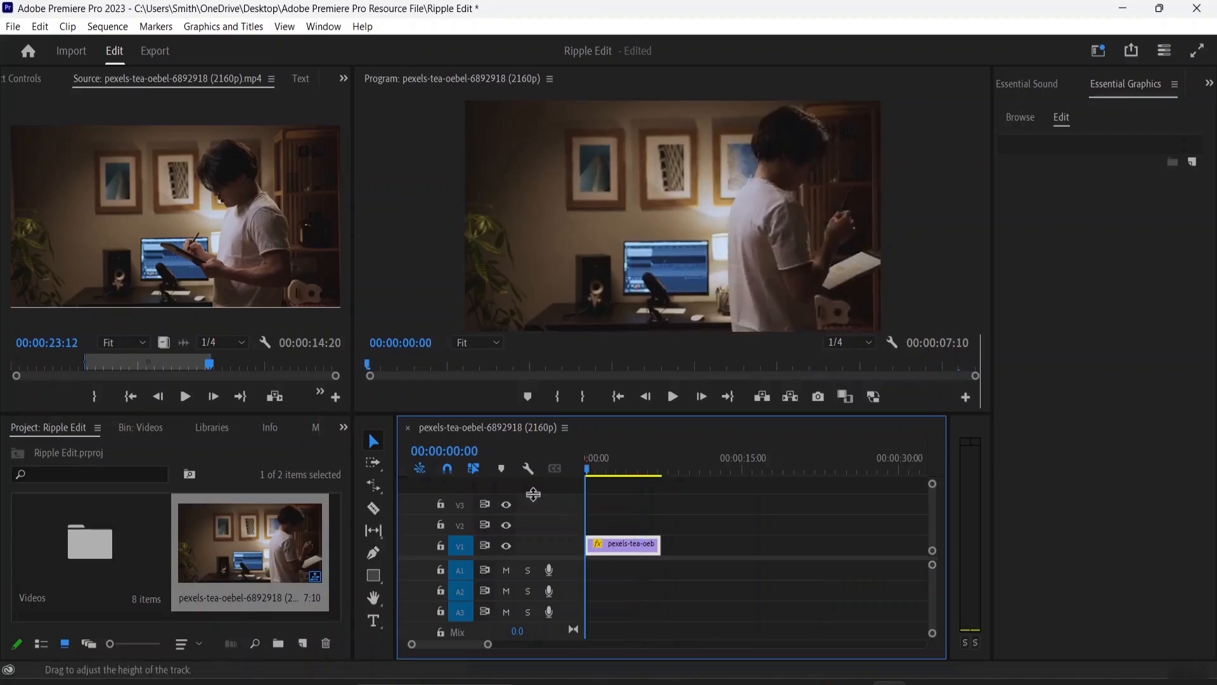
pyautogui.press('space')
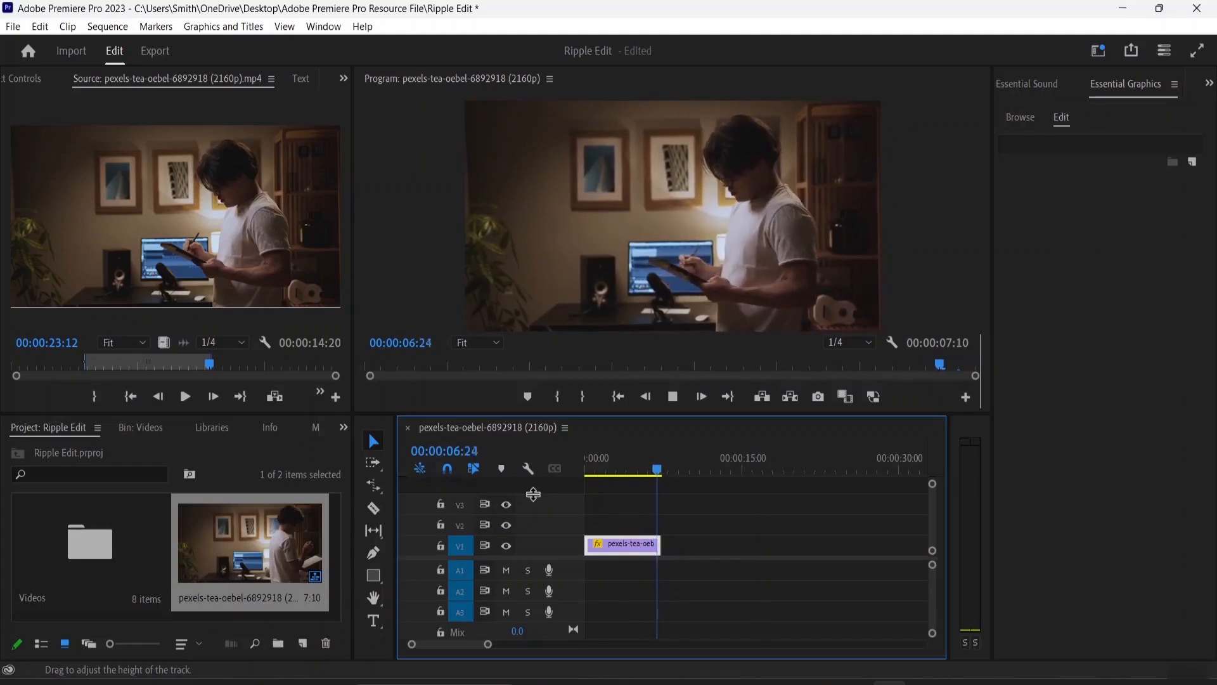
pyautogui.press('space')
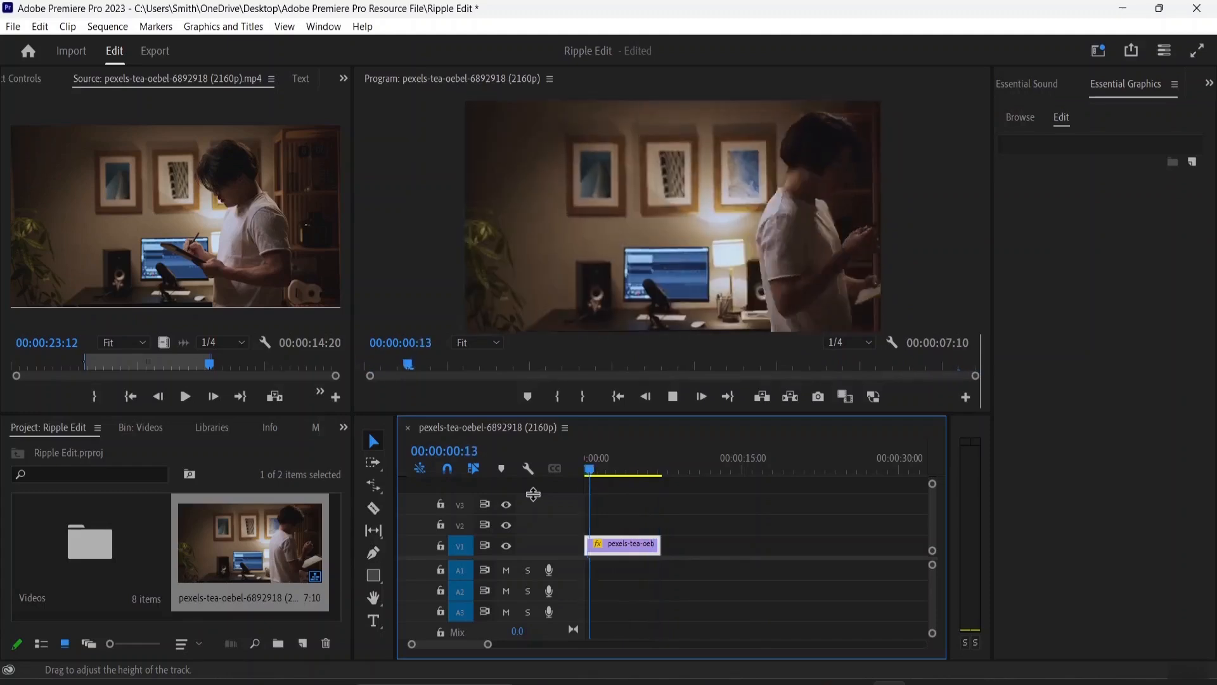
pyautogui.press('space')
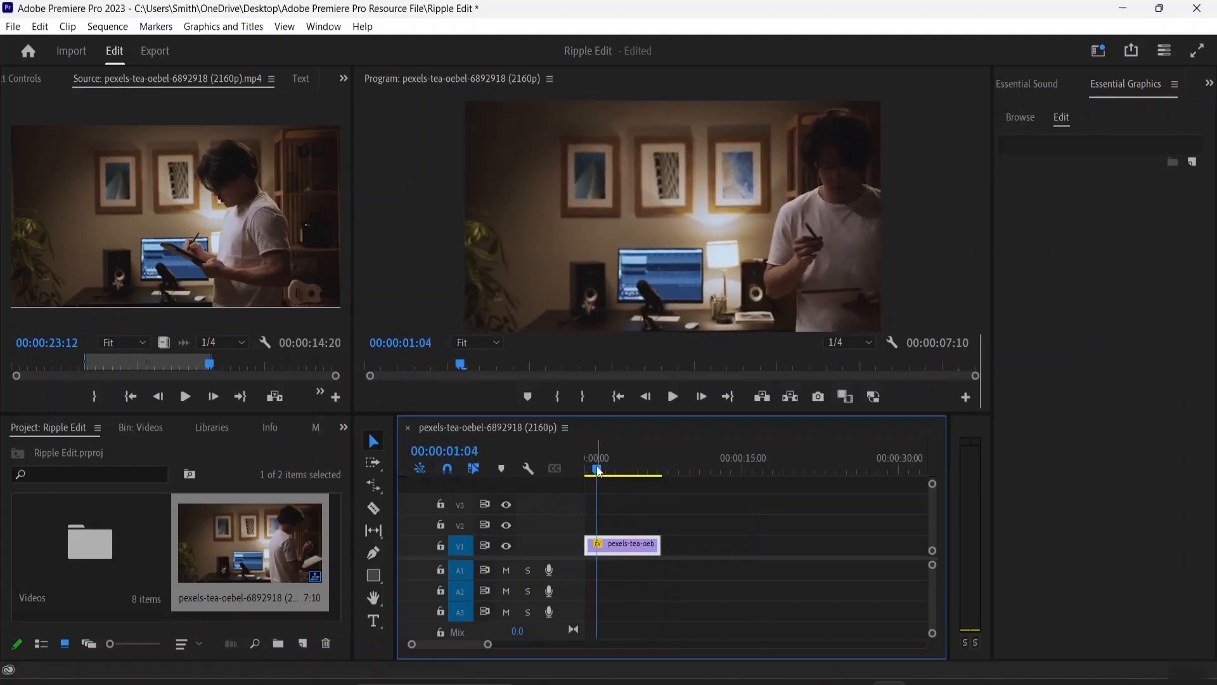
# - Return the playhead to the sequence start and enable Reverse Speed for the V1 clip through Speed/Duration
pyautogui.press('Home')
pyautogui.rightClick(635, 550)
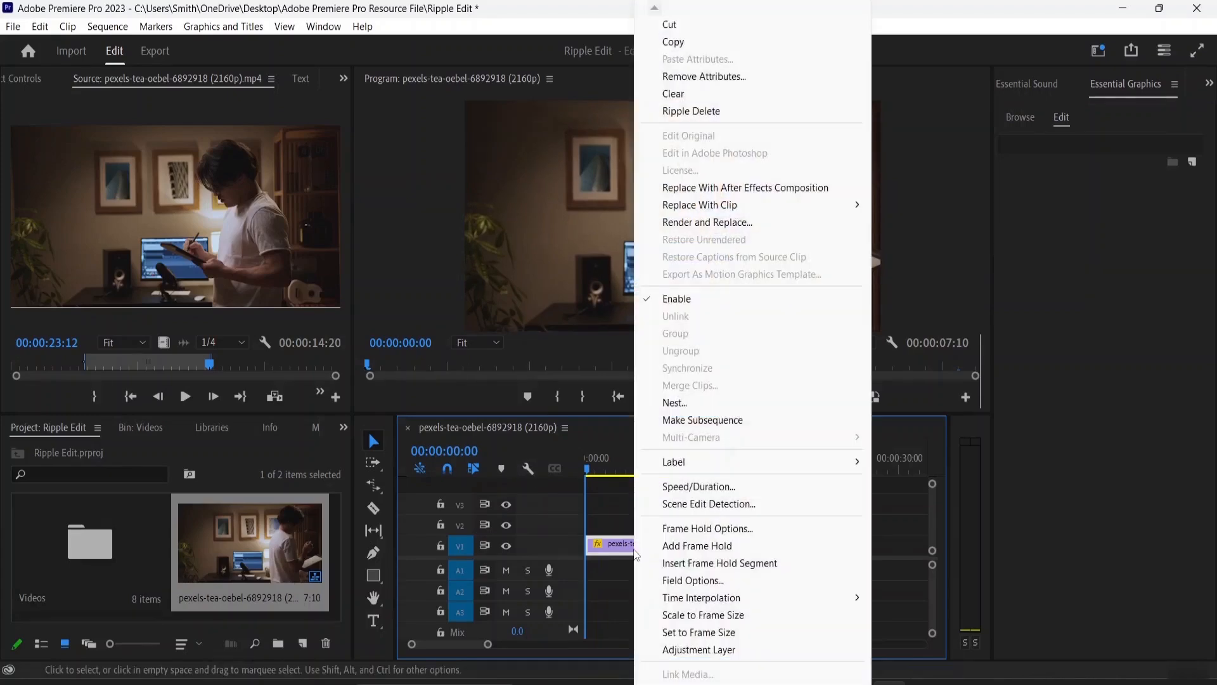
pyautogui.click(682, 487)
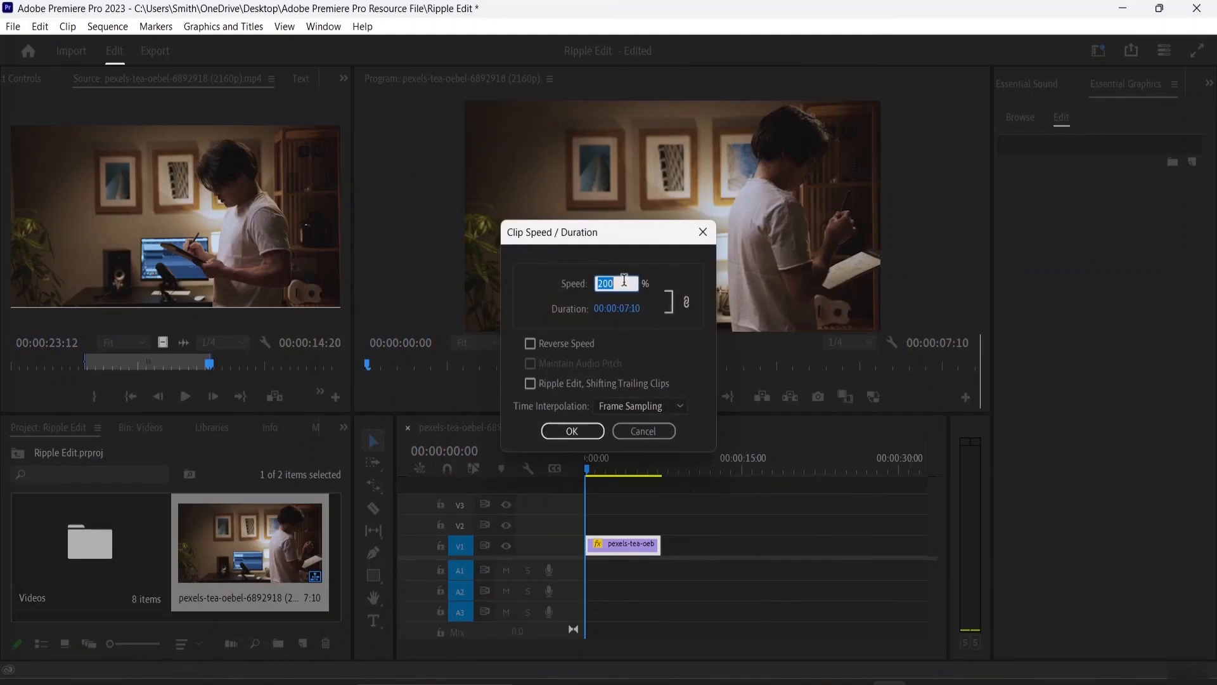
pyautogui.click(625, 290)
pyautogui.click(573, 431)
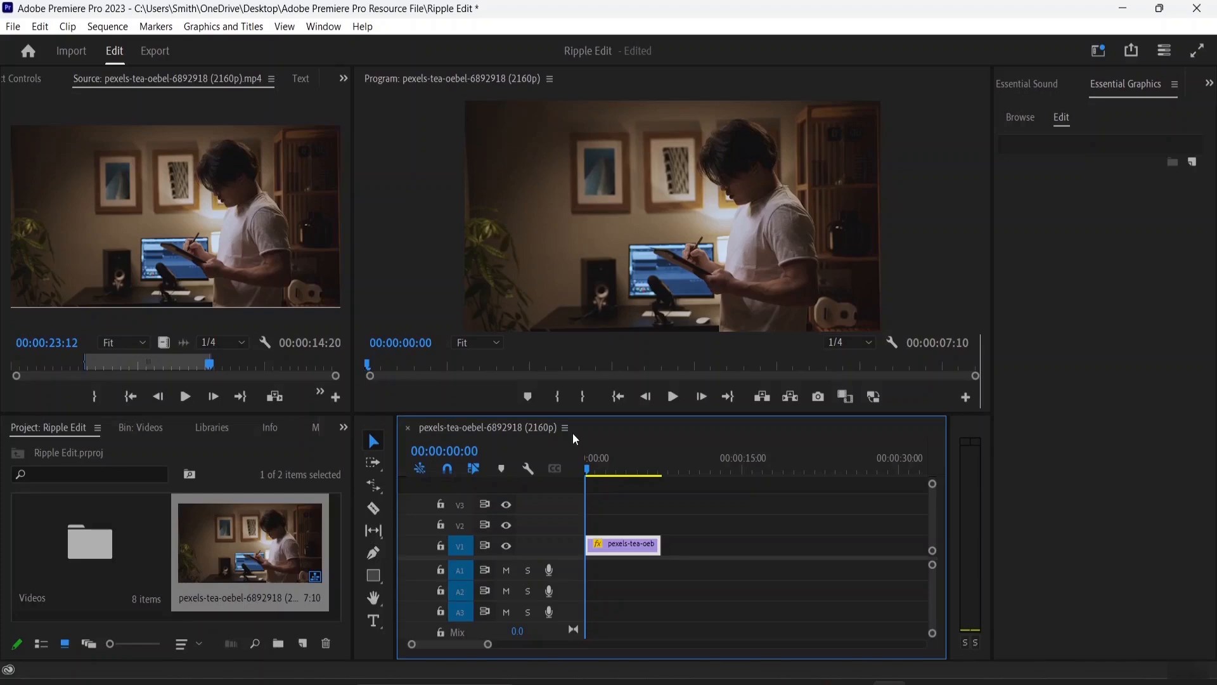
# - Play the reversed V1 clip from the sequence start, and replay it from the beginning
pyautogui.press('space')
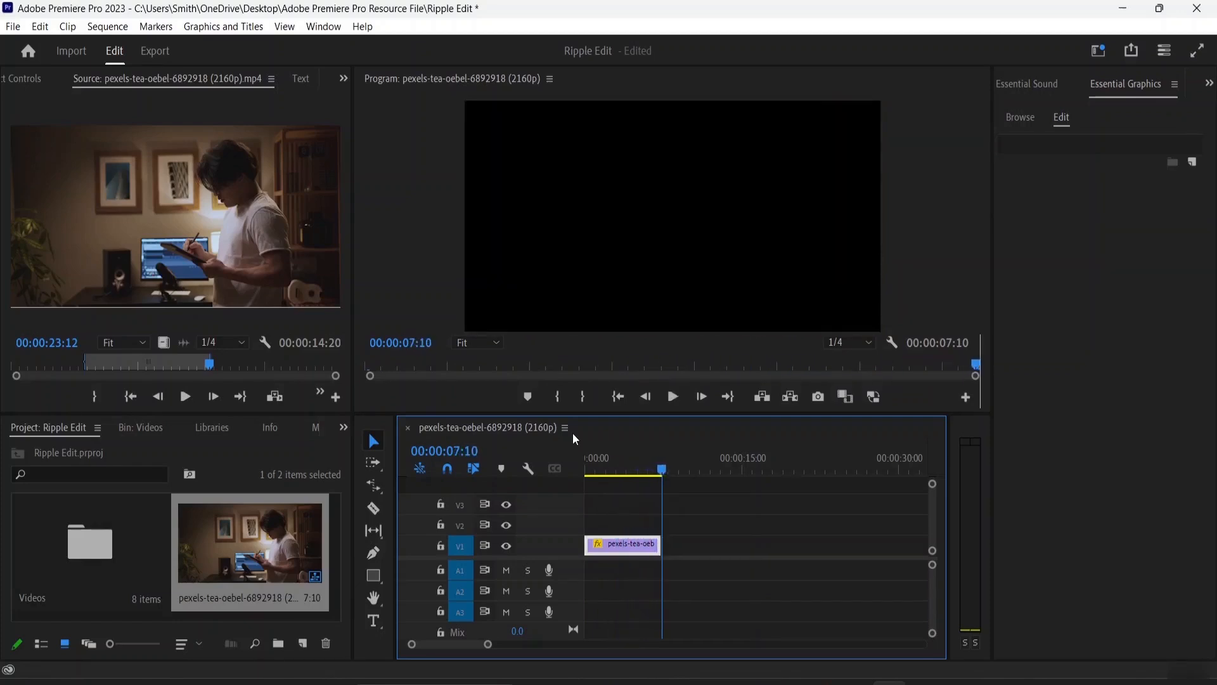
pyautogui.press('space')
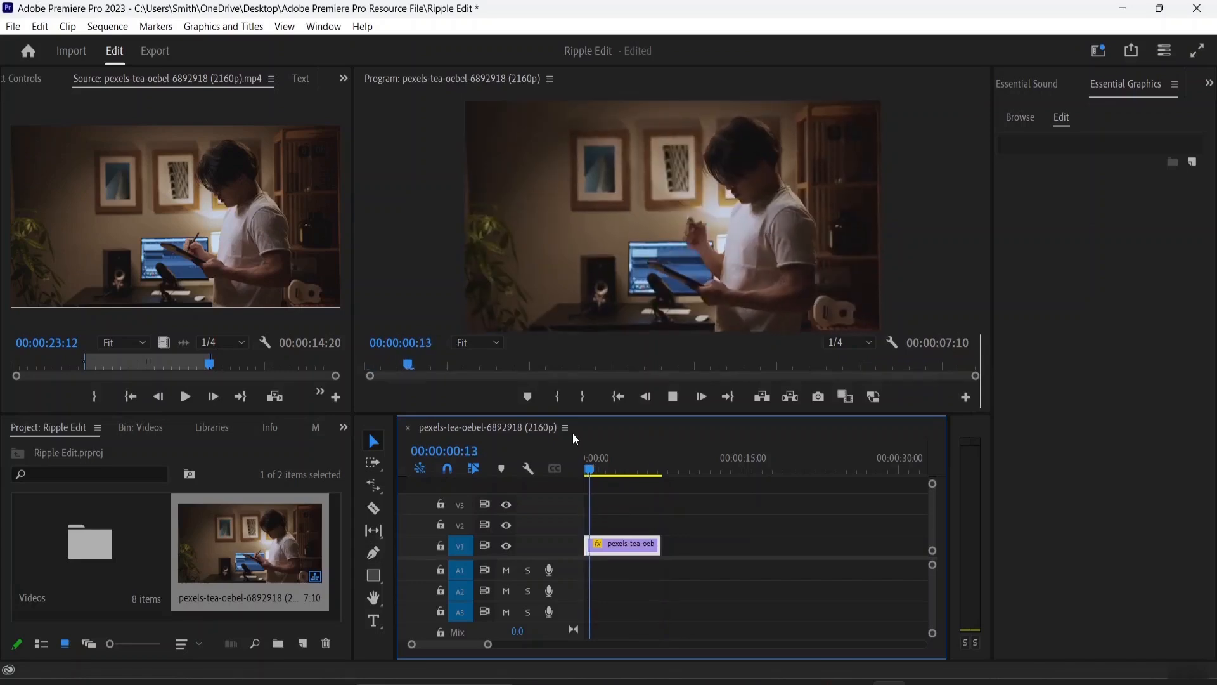
pyautogui.press('space')
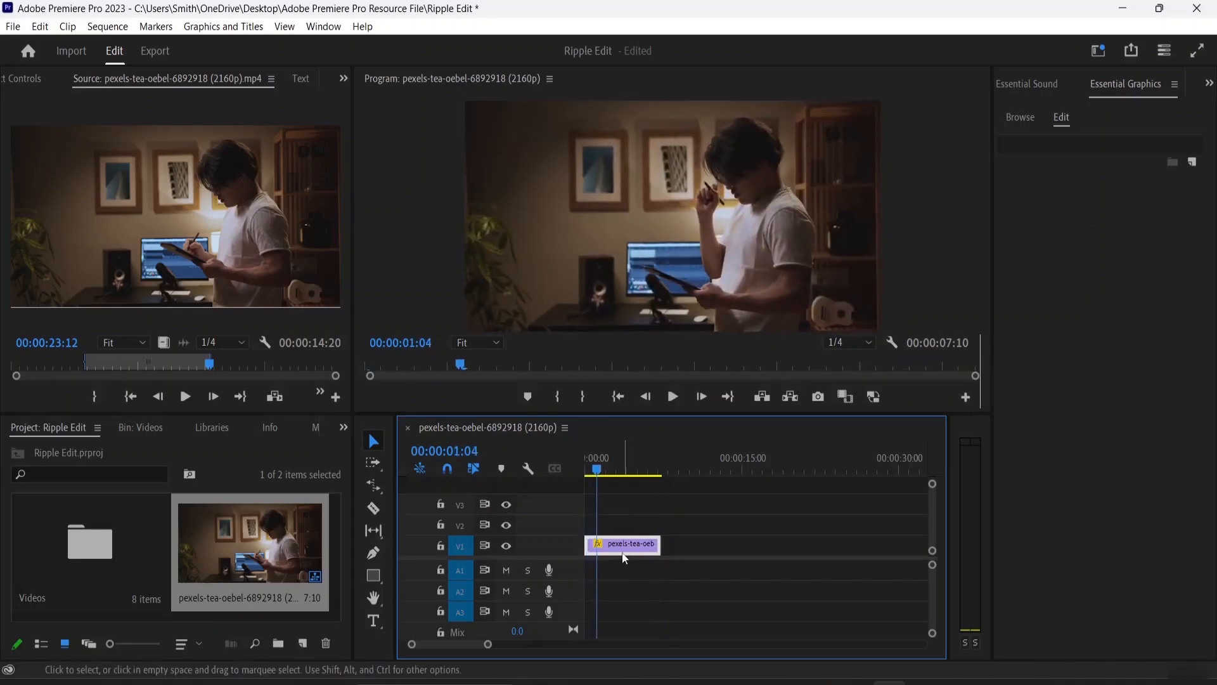
pyautogui.moveTo(596, 470); pyautogui.dragTo(569, 464)
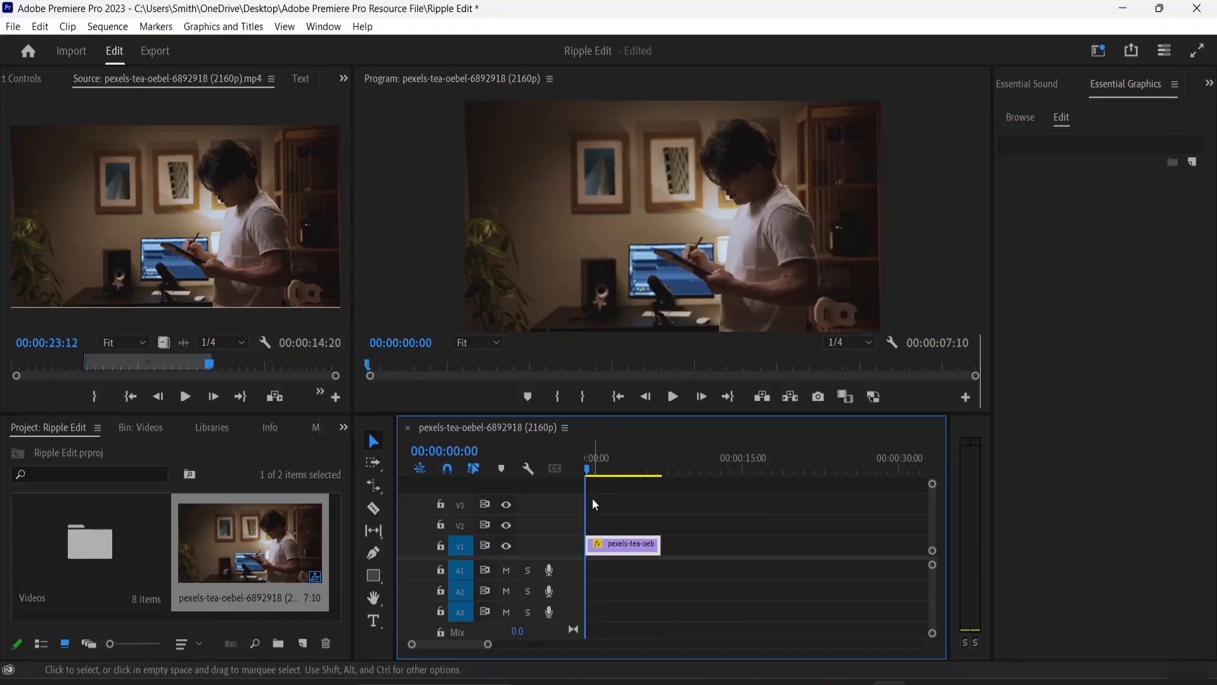
pyautogui.press('space')
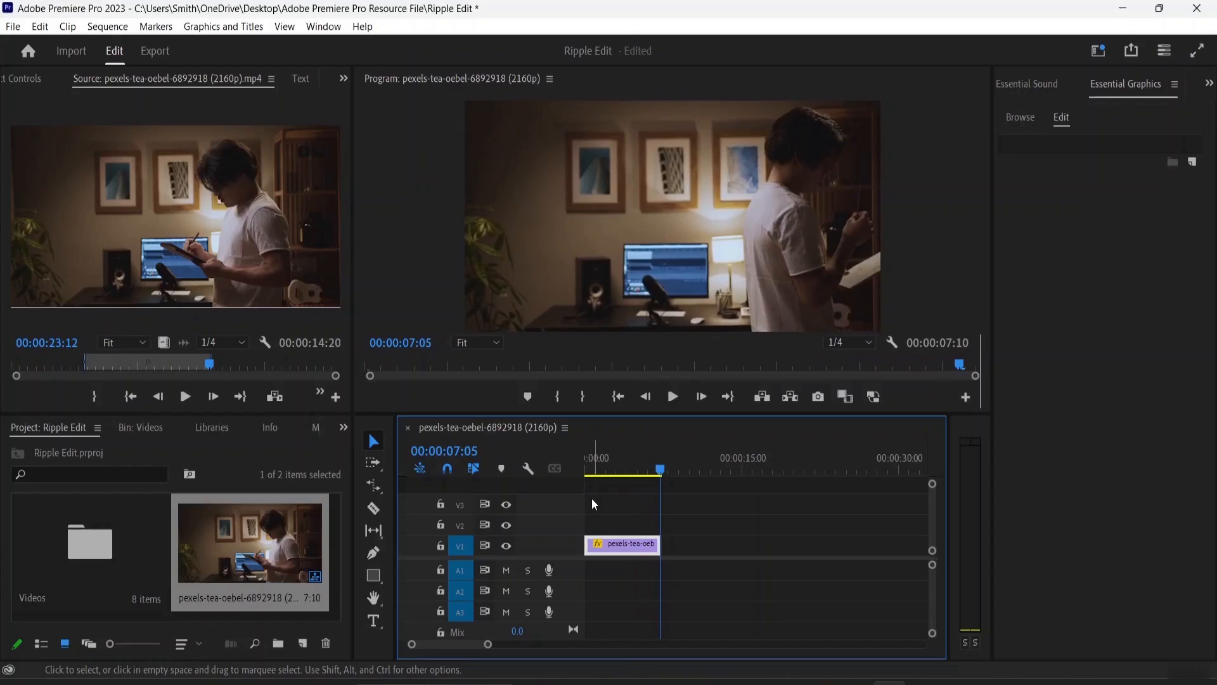
# - Shift the source clip's marked range later and add only its video to V1 after the reversed clip, starting at about 00:00:09
pyautogui.click(170, 273)
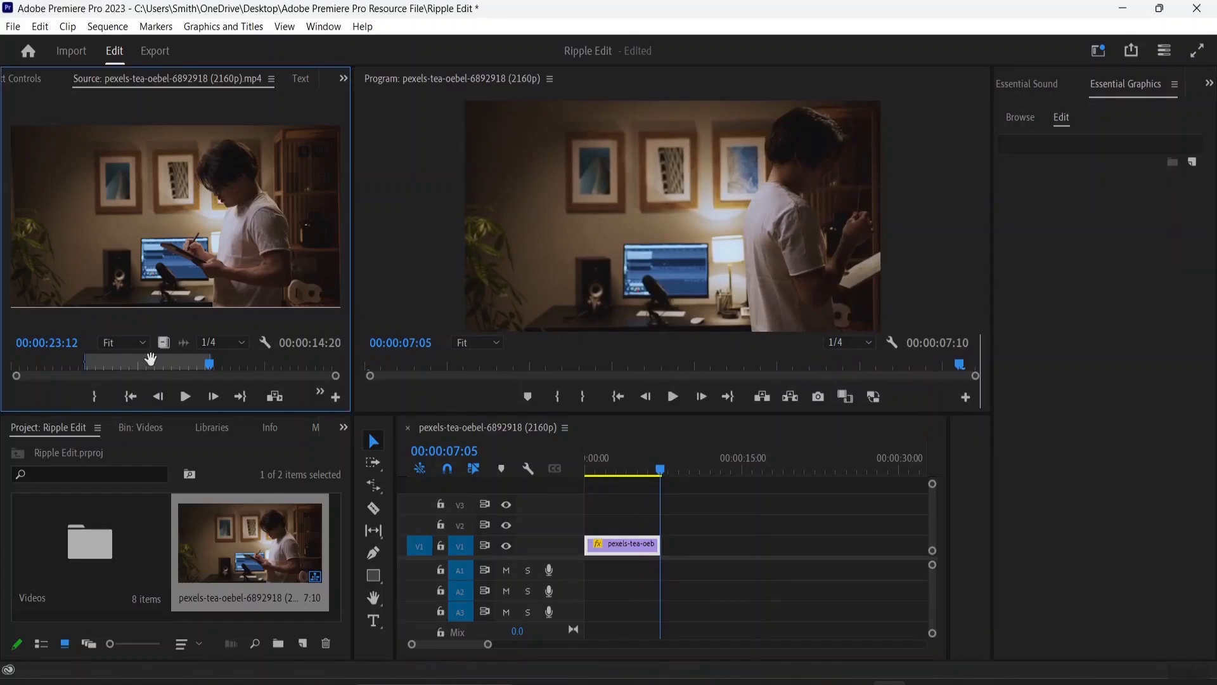
pyautogui.moveTo(151, 357); pyautogui.dragTo(189, 359)
pyautogui.moveTo(176, 421); pyautogui.dragTo(183, 423)
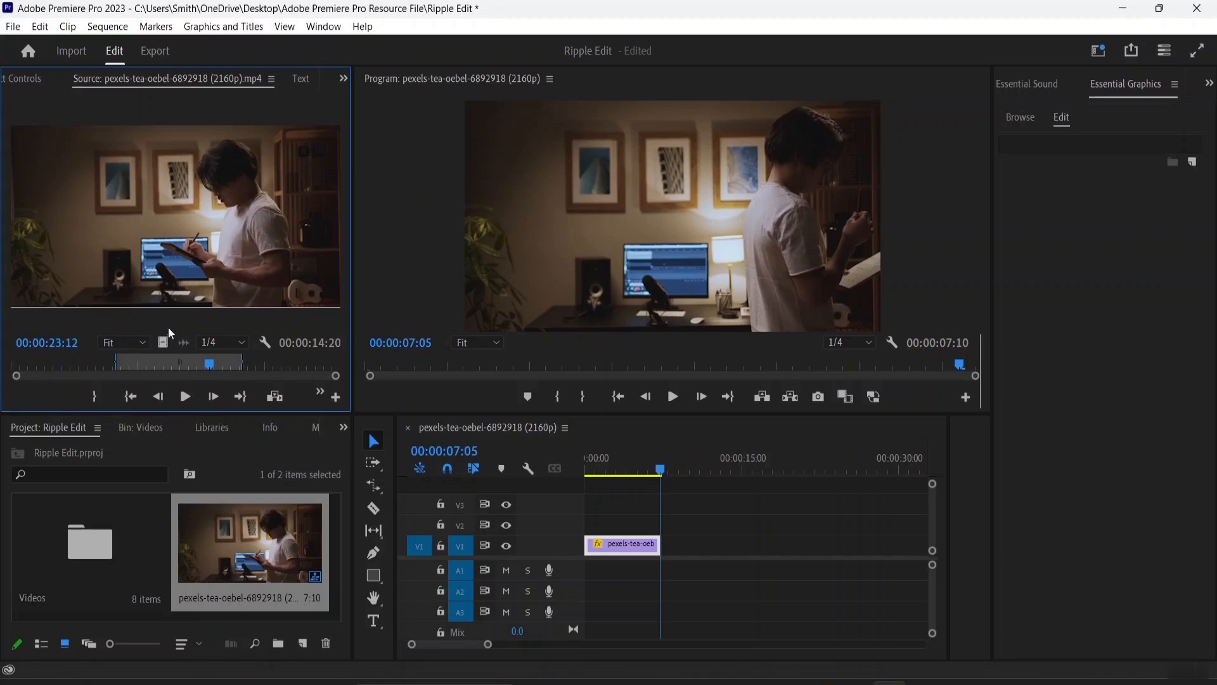
pyautogui.moveTo(162, 343); pyautogui.dragTo(685, 544)
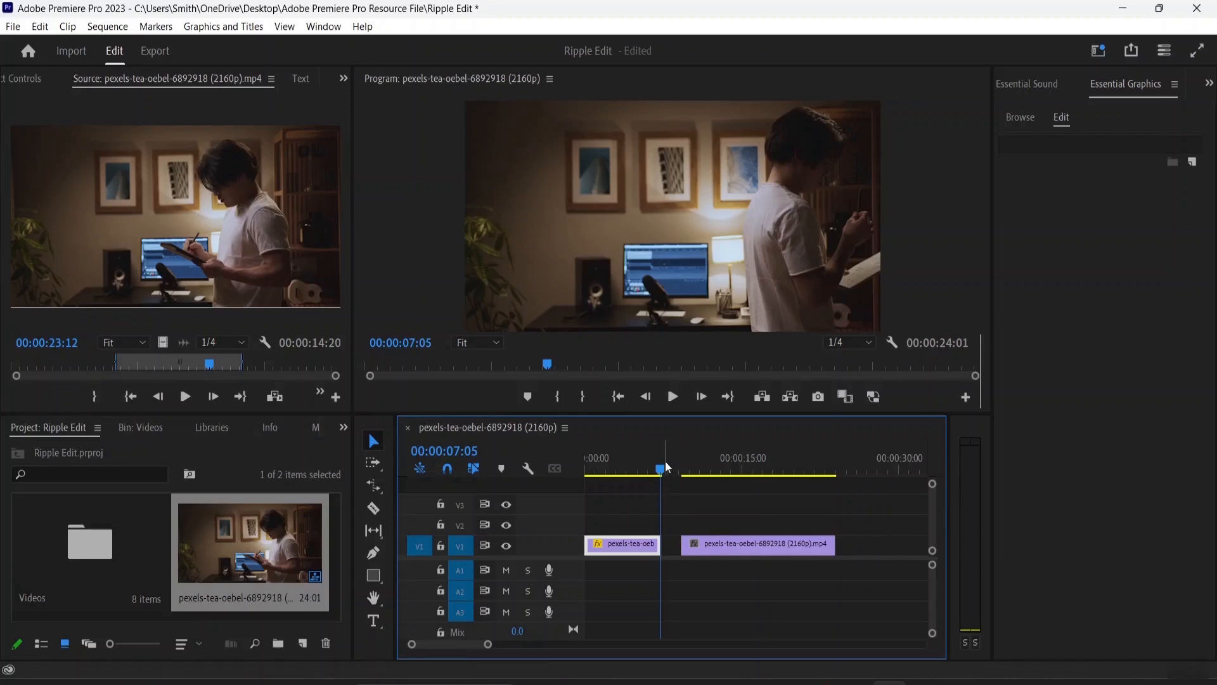
# - Play the newly added second V1 clip from its beginning
pyautogui.moveTo(666, 463); pyautogui.dragTo(679, 485)
pyautogui.press('space')
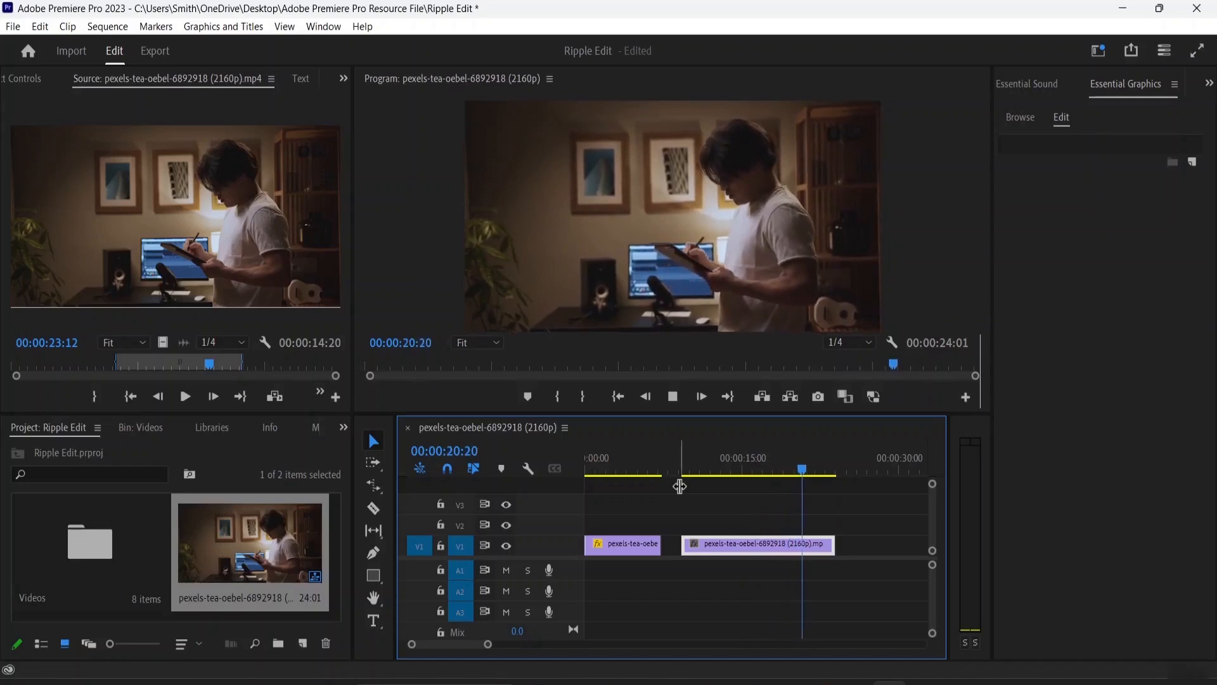
pyautogui.press('space')
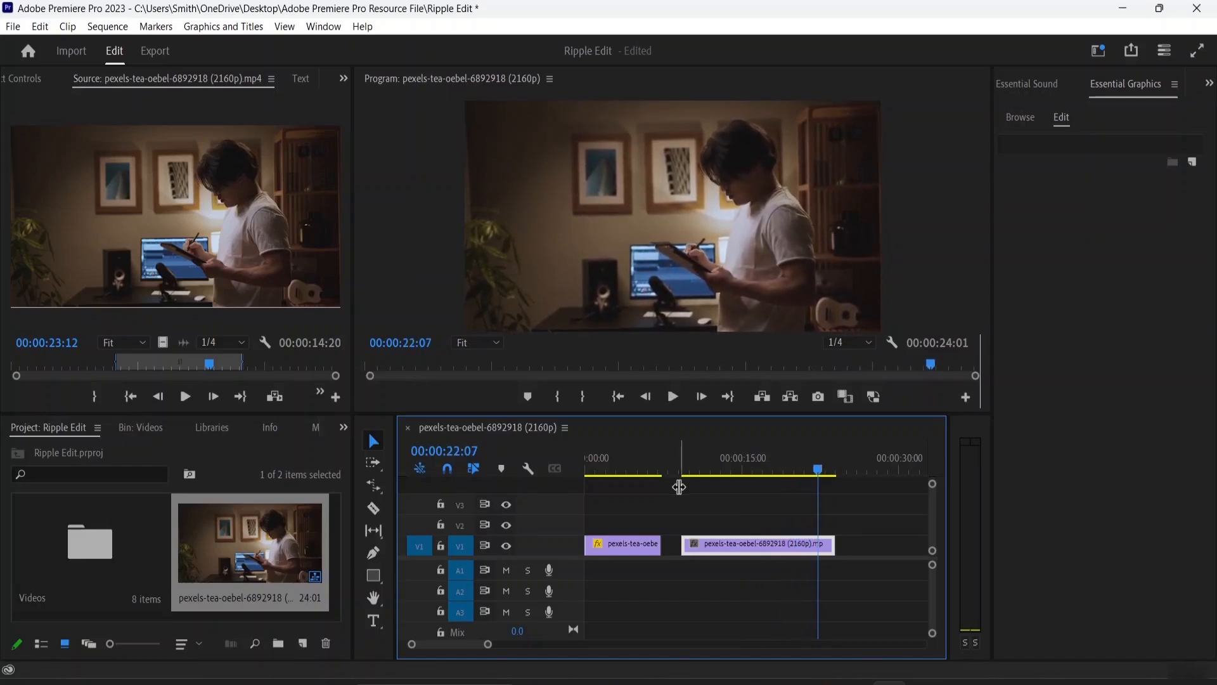
# - Delete the second clip from V1 and move the playhead back over the reversed clip, to about 00:00:02:01
pyautogui.click(754, 545)
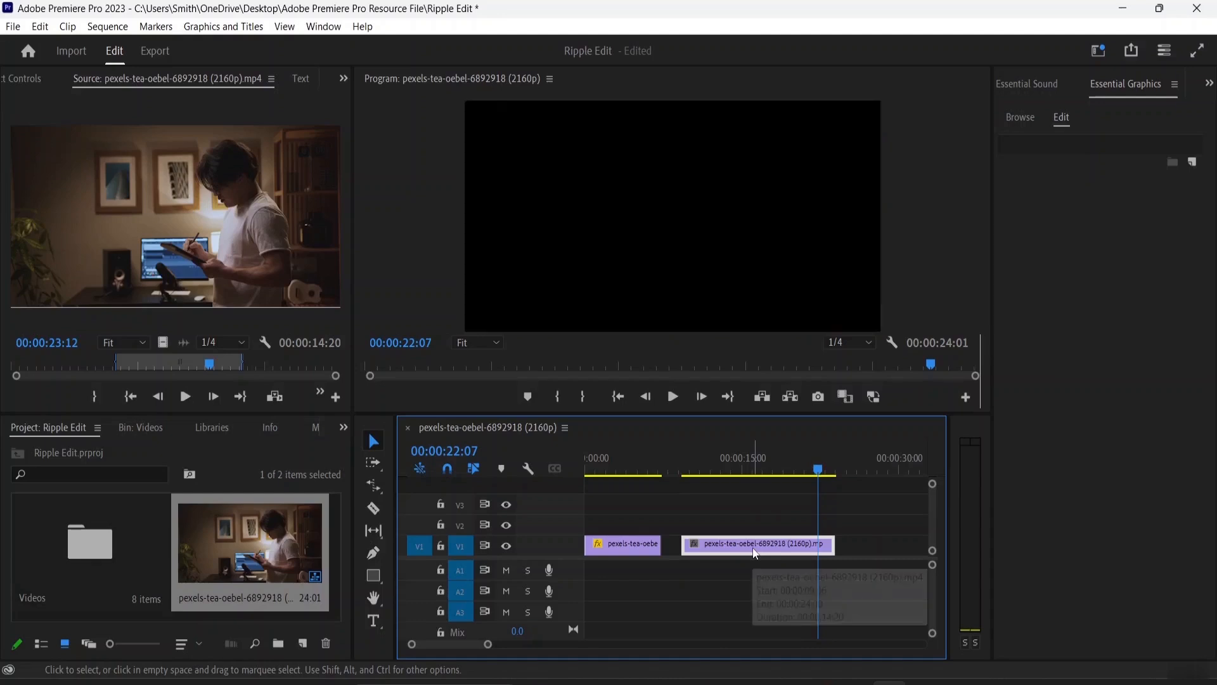
pyautogui.press('Delete')
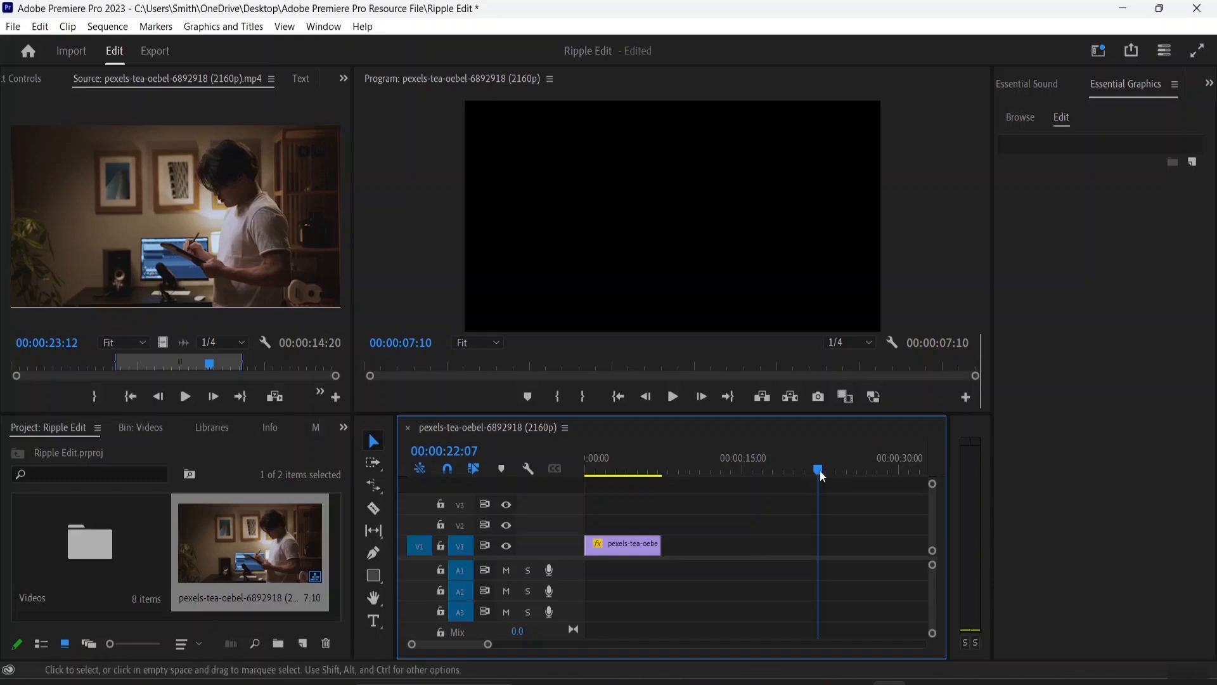
pyautogui.moveTo(818, 470); pyautogui.dragTo(615, 473)
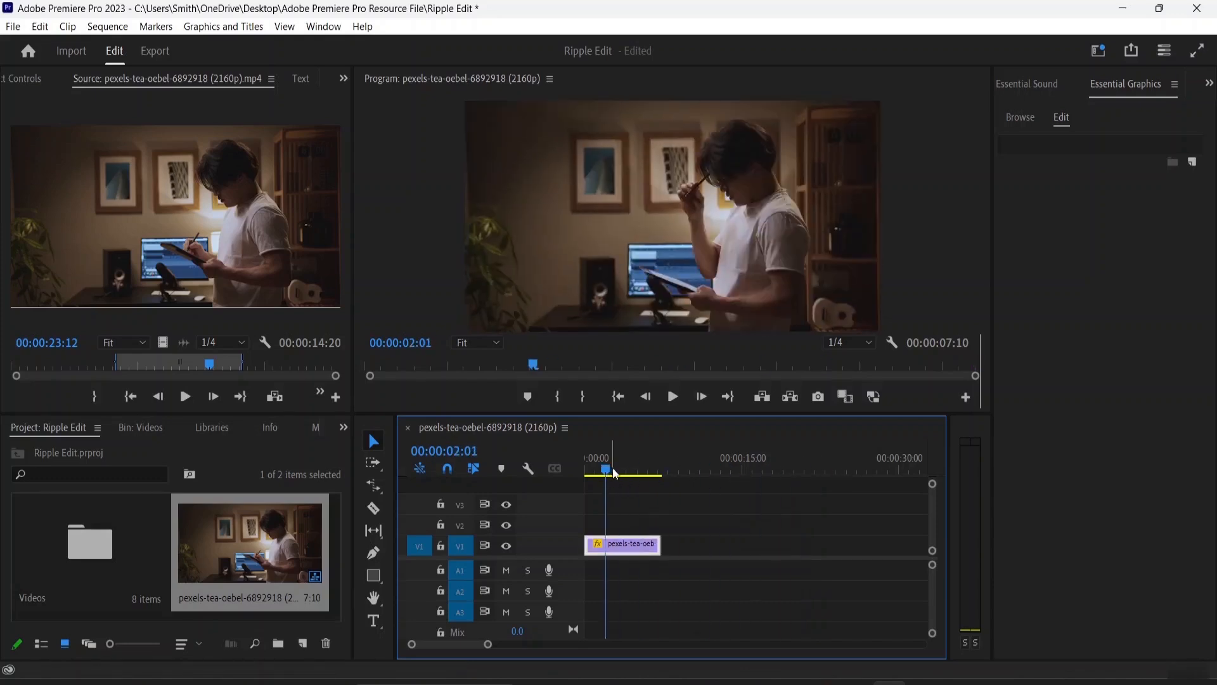